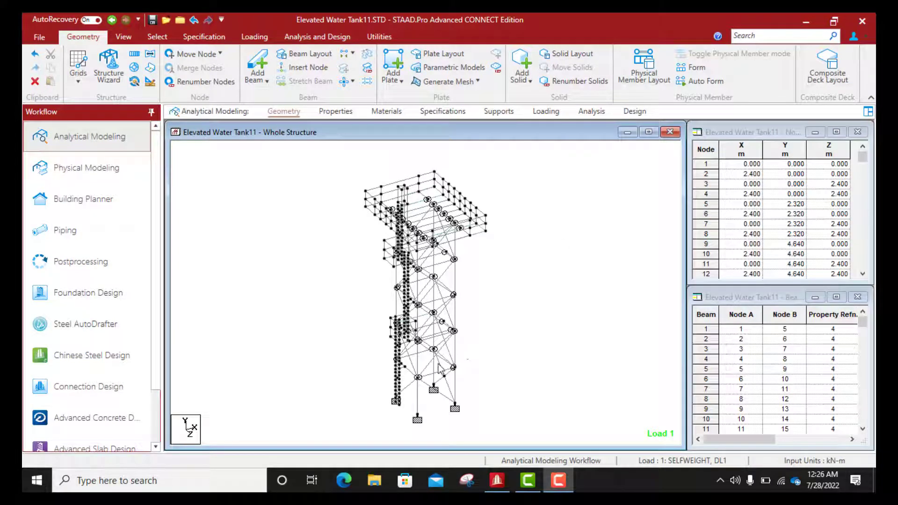
# Zoom in on the bracing node at mid-height of the tower.
pyautogui.scroll(2, 435, 368)
pyautogui.scroll(2, 453, 326)
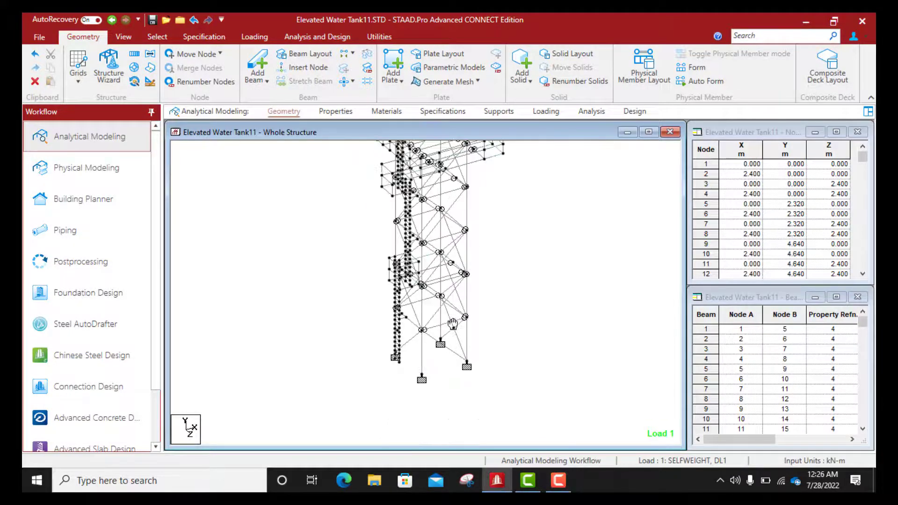
pyautogui.scroll(2, 412, 280)
pyautogui.scroll(2, 411, 271)
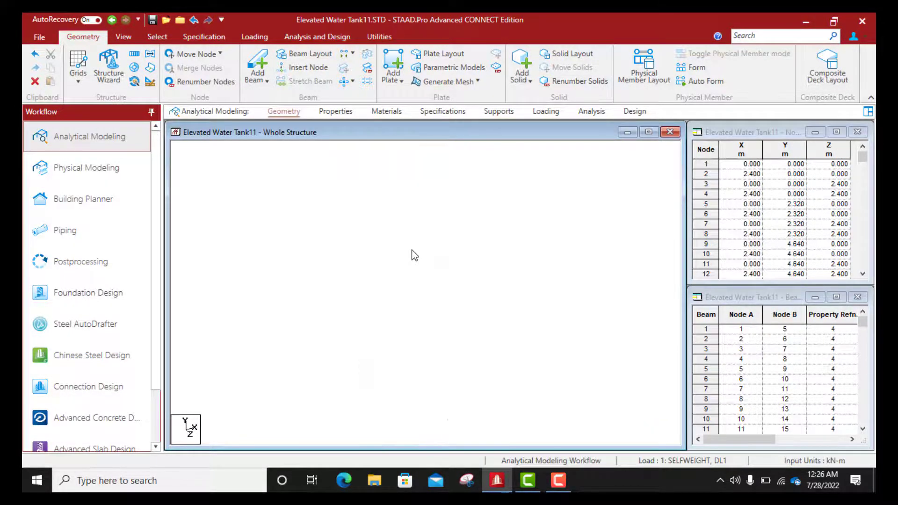
pyautogui.scroll(2, 405, 290)
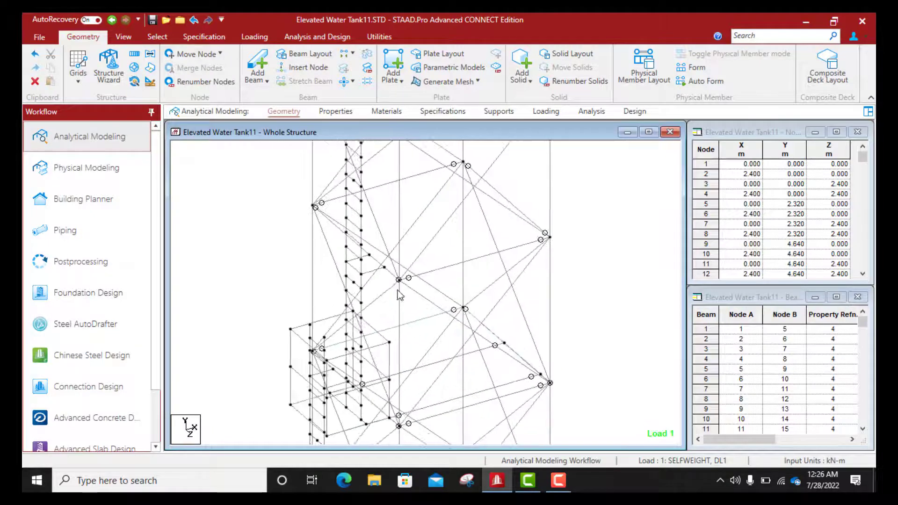
pyautogui.scroll(2, 411, 286)
pyautogui.scroll(1, 401, 295)
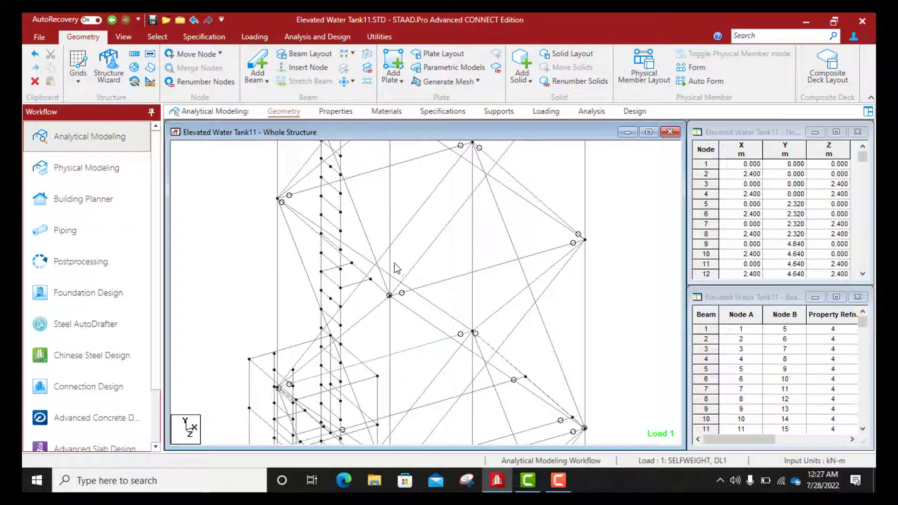
# Inspect the column and brace members at the node, then deselect them and rotate the view.
pyautogui.click(391, 266)
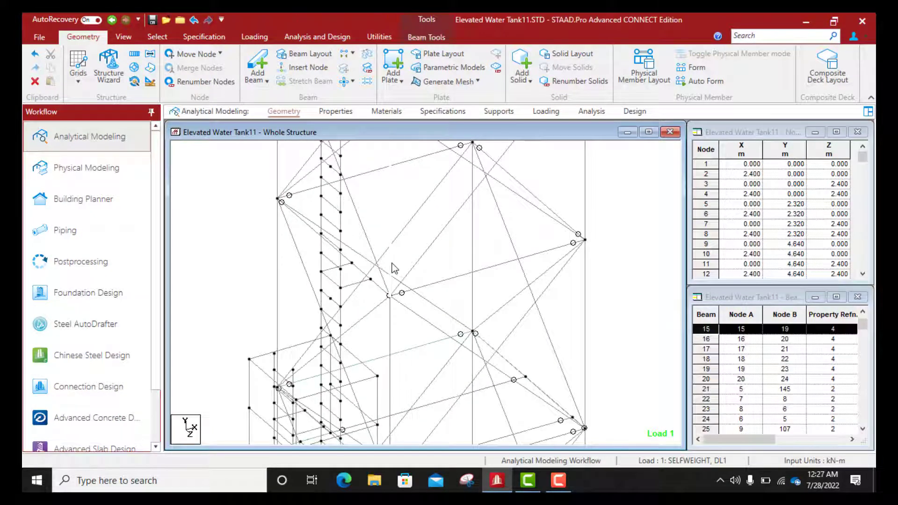
pyautogui.click(412, 279)
pyautogui.keyDown('ctrl'); pyautogui.click(433, 283); pyautogui.keyUp('ctrl')
pyautogui.keyDown('ctrl'); pyautogui.click(404, 306); pyautogui.keyUp('ctrl')
pyautogui.keyDown('ctrl'); pyautogui.click(390, 318); pyautogui.keyUp('ctrl')
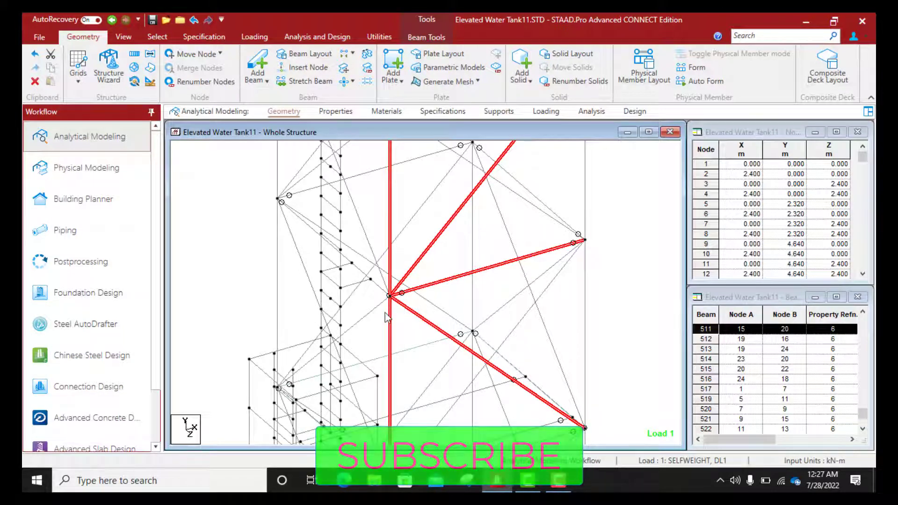
pyautogui.click(413, 324)
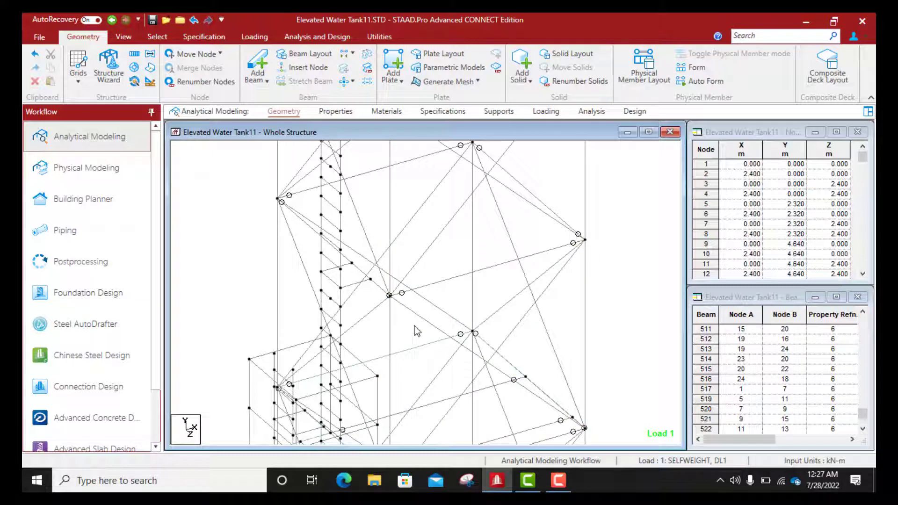
pyautogui.press('Right')
pyautogui.press('Right')
pyautogui.press('Right')
pyautogui.press('Right')
pyautogui.press('Right')
pyautogui.press('Right')
pyautogui.press('Right')
pyautogui.press('Right')
pyautogui.press('Right')
pyautogui.press('Right')
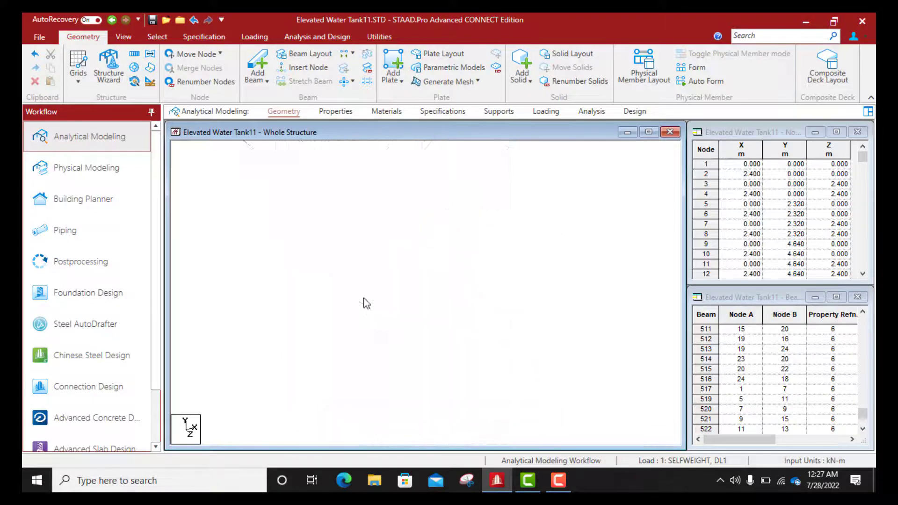
# Show the tower as a maximized 3D rendering zoomed in on the bracing.
pyautogui.click(124, 37)
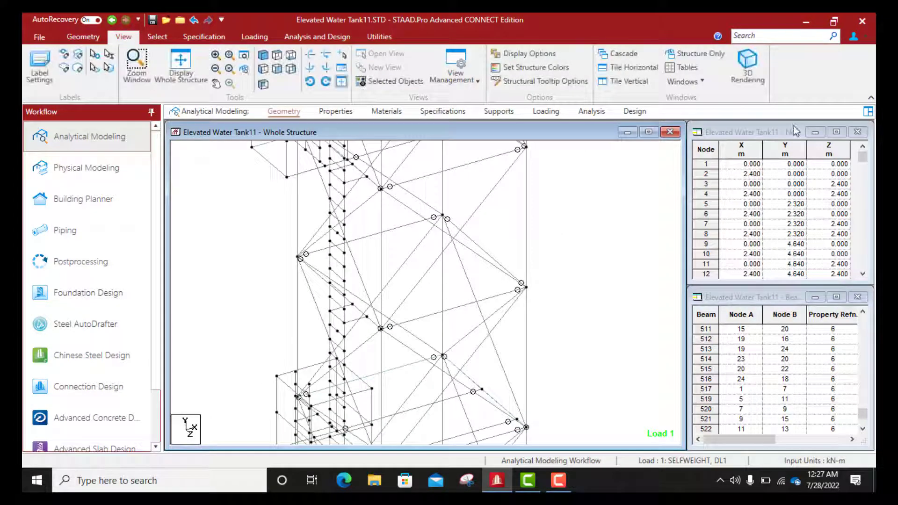
pyautogui.click(747, 65)
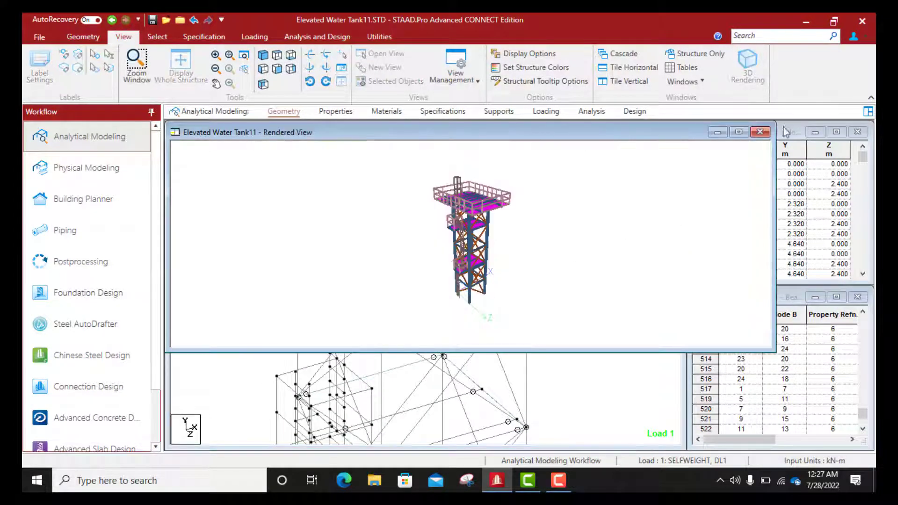
pyautogui.click(739, 133)
pyautogui.scroll(3, 523, 313)
pyautogui.scroll(5, 523, 313)
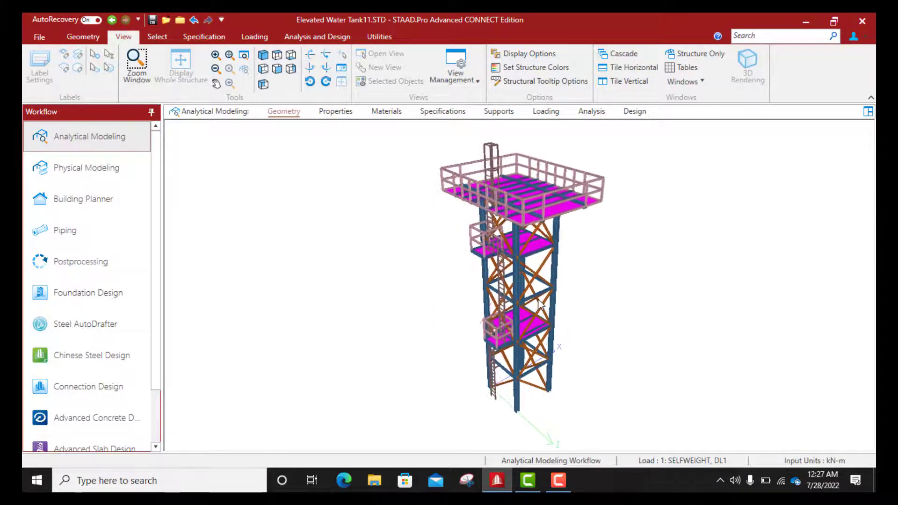
pyautogui.scroll(5, 434, 309)
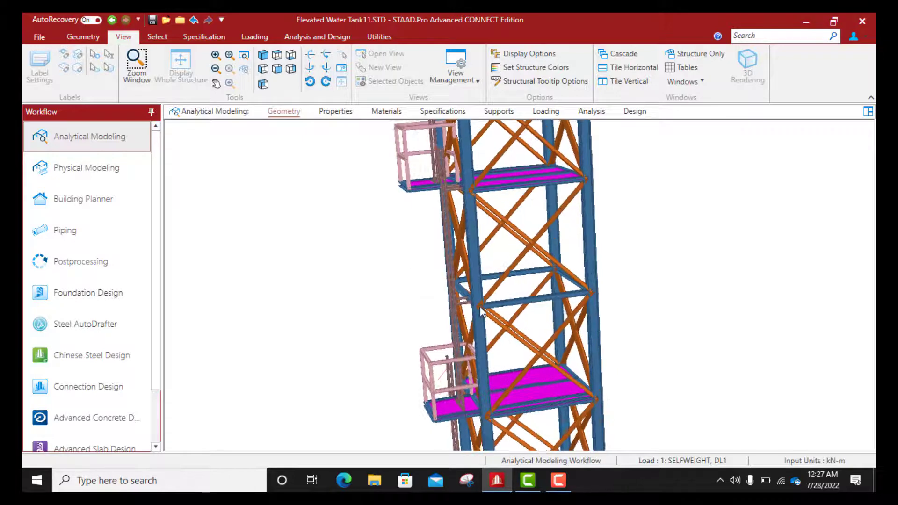
pyautogui.scroll(5, 453, 317)
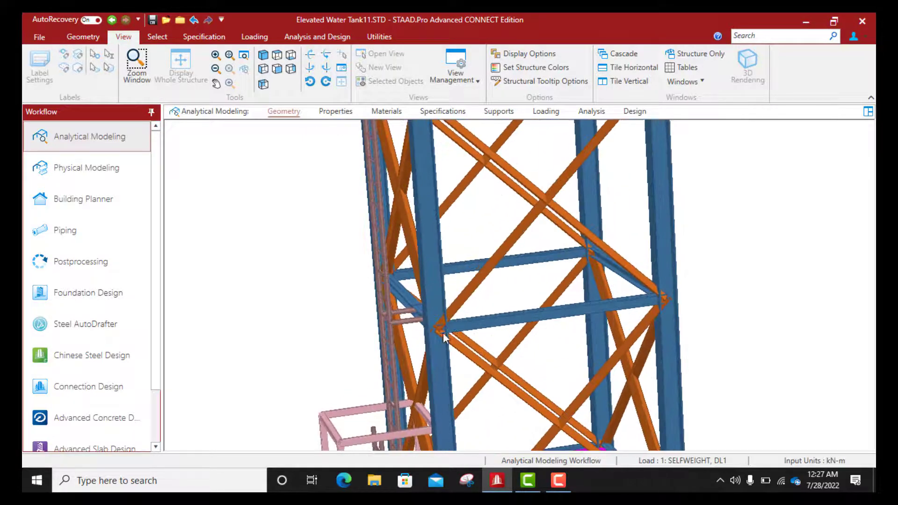
# Orbit and zoom out of the render, then show the Analysis and Design commands.
pyautogui.moveTo(471, 350); pyautogui.dragTo(468, 323, button='middle')
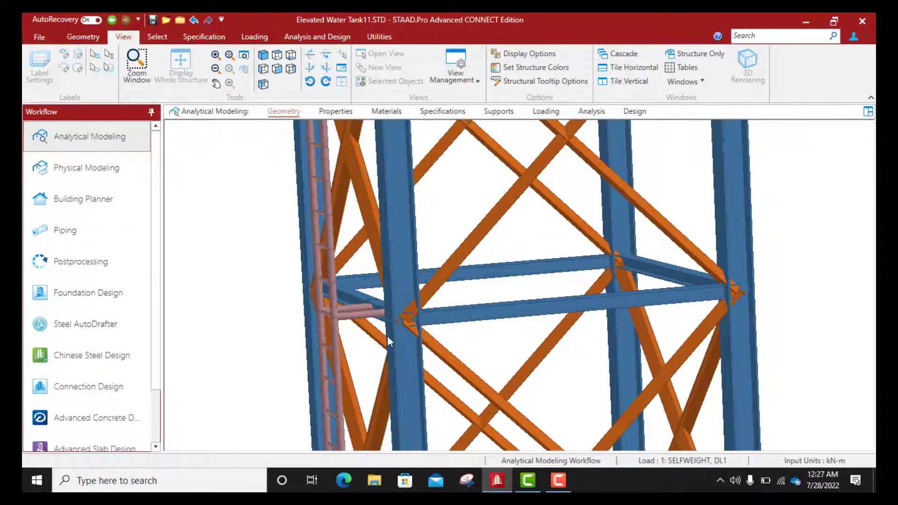
pyautogui.scroll(-10, 439, 321)
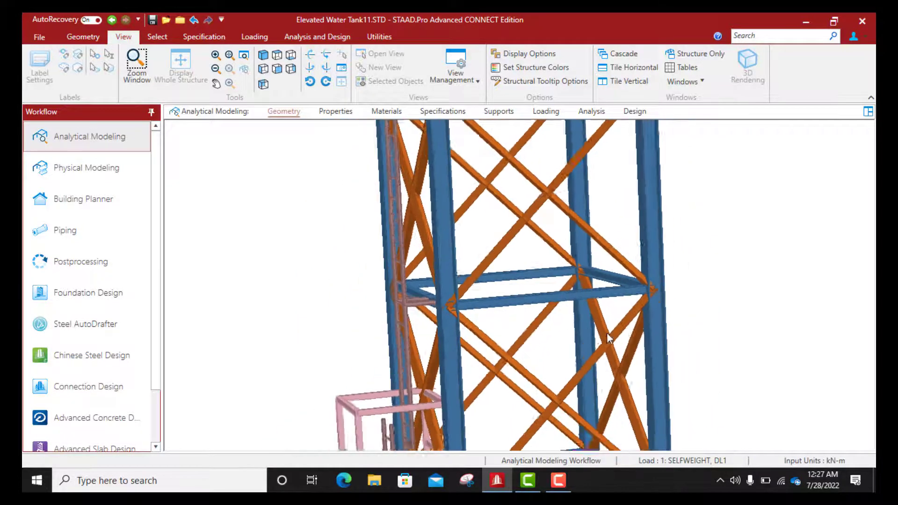
pyautogui.scroll(-8, 574, 216)
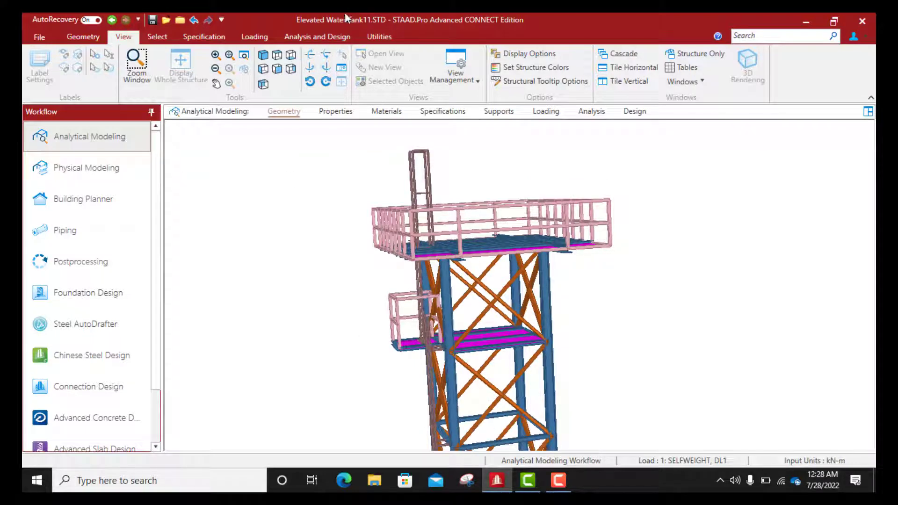
pyautogui.click(316, 36)
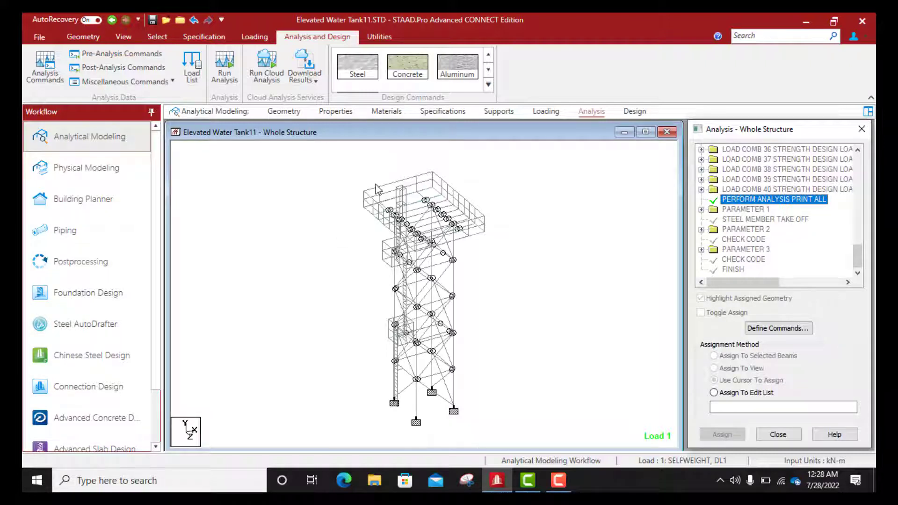
# Run the analysis and steel design, finishing in 10 seconds with 0 errors, 0 warnings and 2 notes.
pyautogui.click(226, 70)
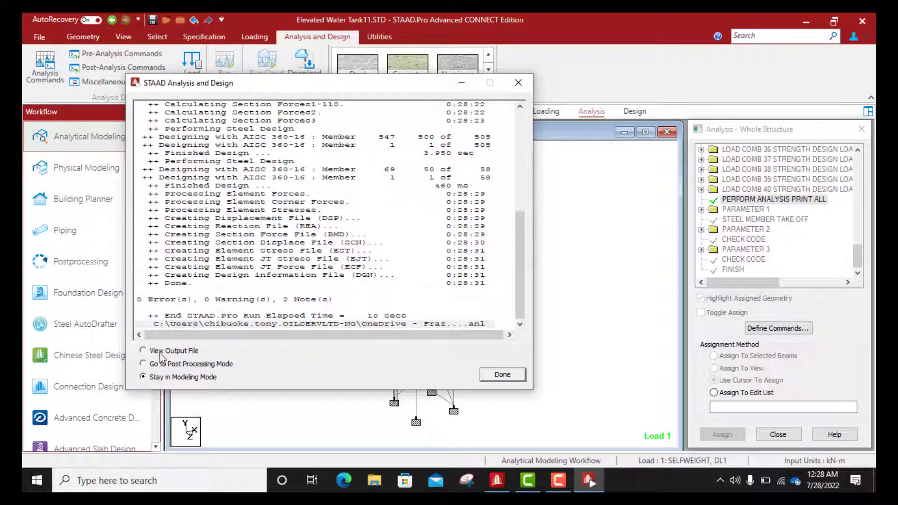
# Close the analysis report and switch to the Connection Design workflow.
pyautogui.click(502, 375)
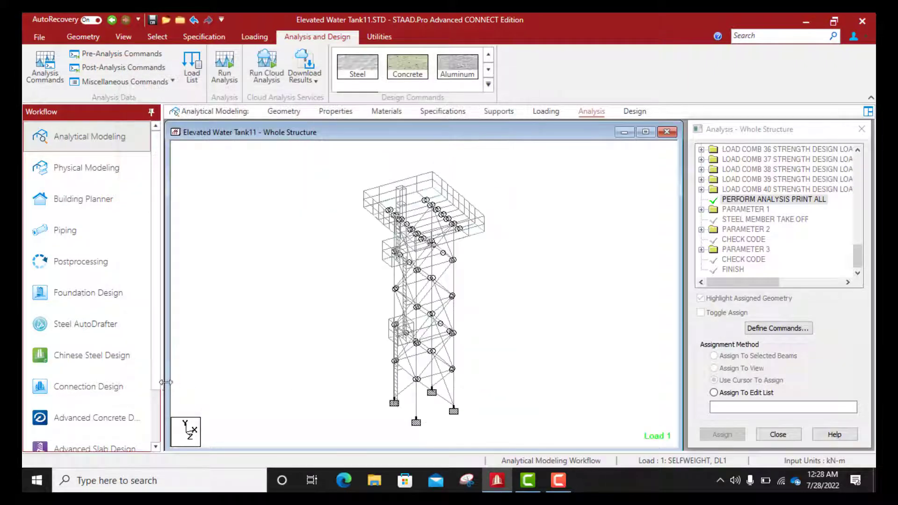
pyautogui.click(79, 390)
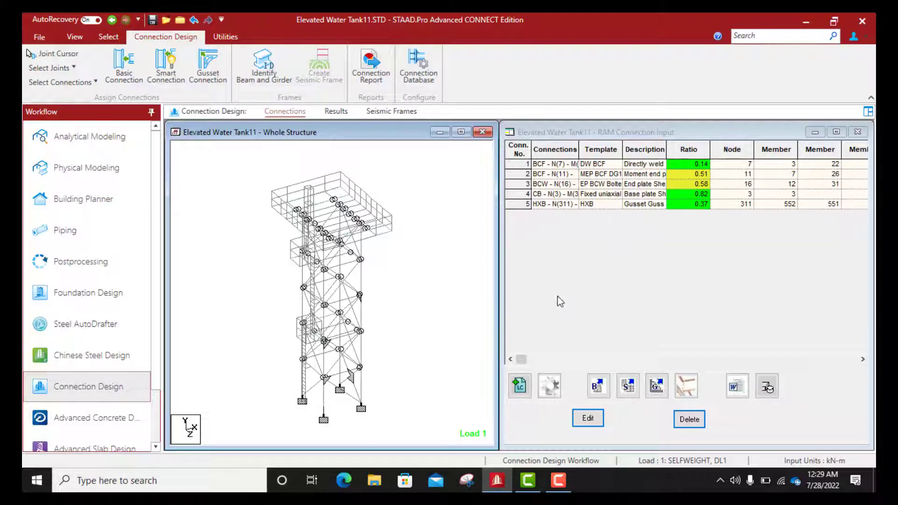
# Select the lower diagonal, both column segments, the upper diagonal and the middle brace at the node.
pyautogui.scroll(5, 305, 358)
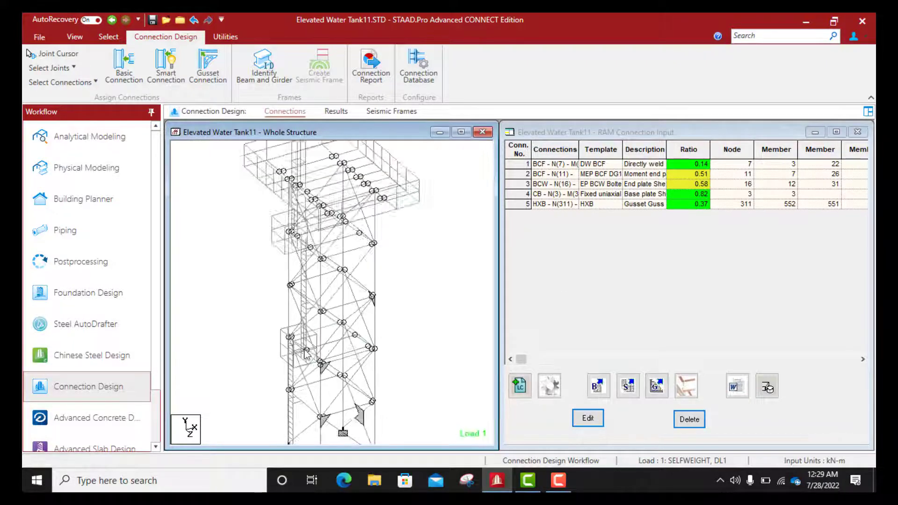
pyautogui.scroll(5, 307, 359)
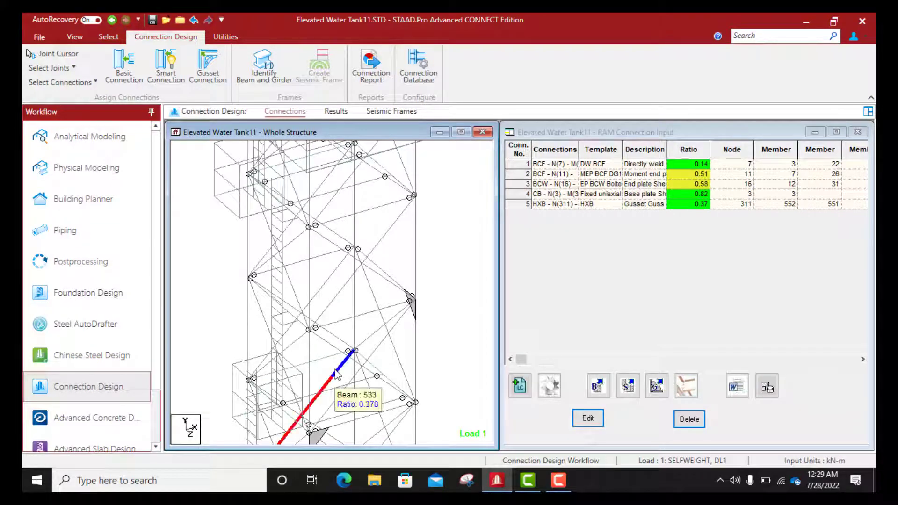
pyautogui.click(322, 339)
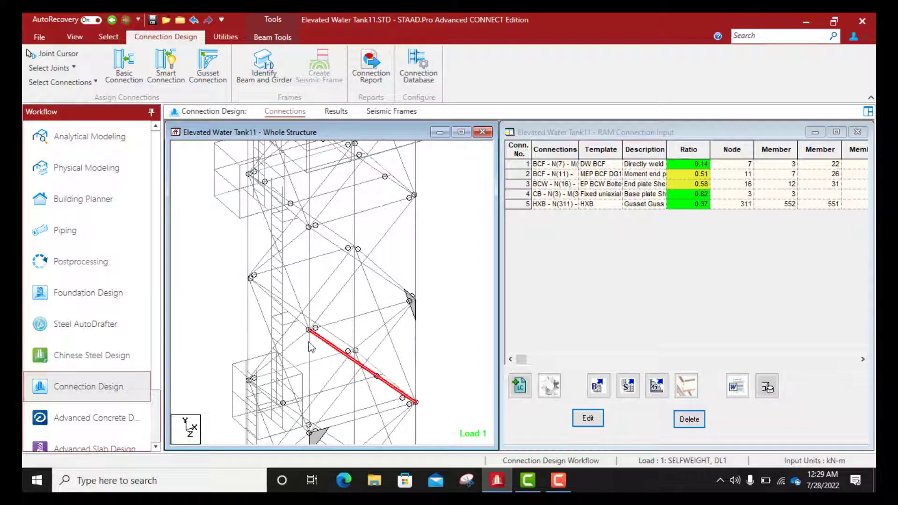
pyautogui.keyDown('ctrl'); pyautogui.click(308, 342); pyautogui.keyUp('ctrl')
pyautogui.keyDown('ctrl'); pyautogui.click(310, 301); pyautogui.keyUp('ctrl')
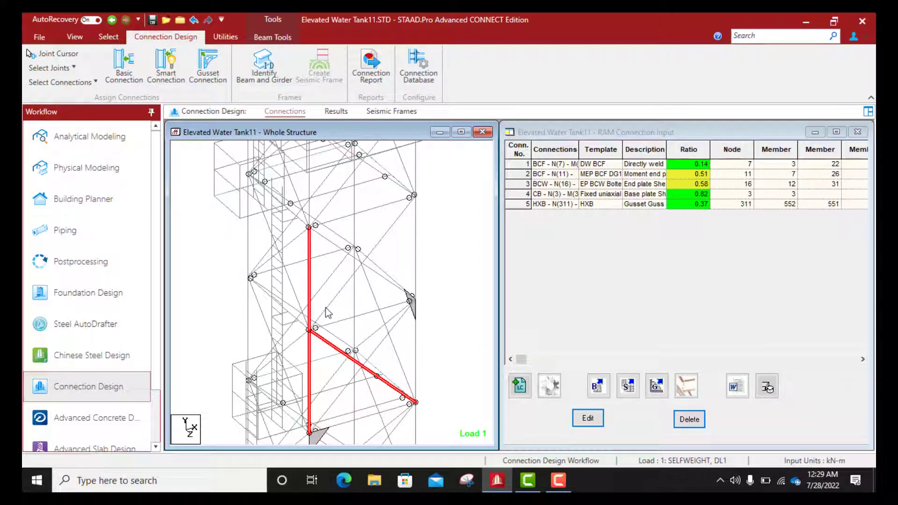
pyautogui.keyDown('ctrl'); pyautogui.click(327, 309); pyautogui.keyUp('ctrl')
pyautogui.keyDown('ctrl'); pyautogui.click(333, 321); pyautogui.keyUp('ctrl')
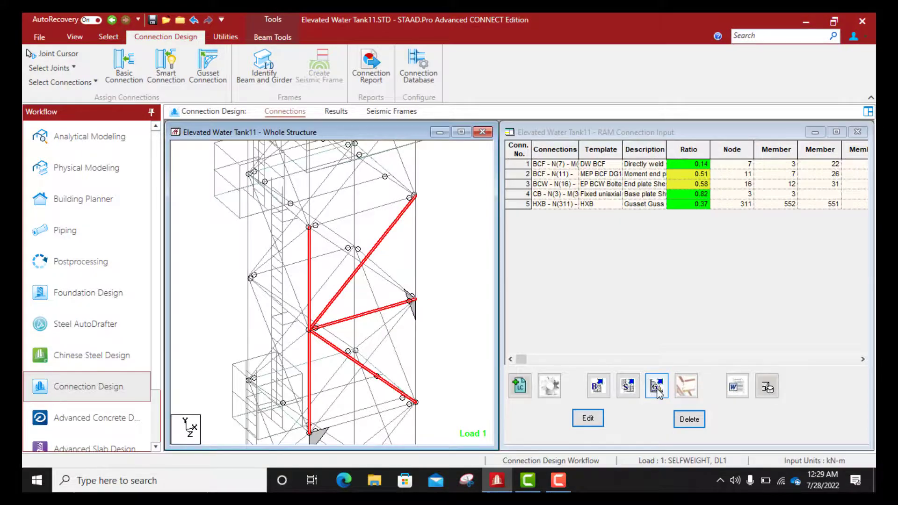
# Create a Gusset Plate CBB connection from the CBB_EP template for the selected members.
pyautogui.click(657, 387)
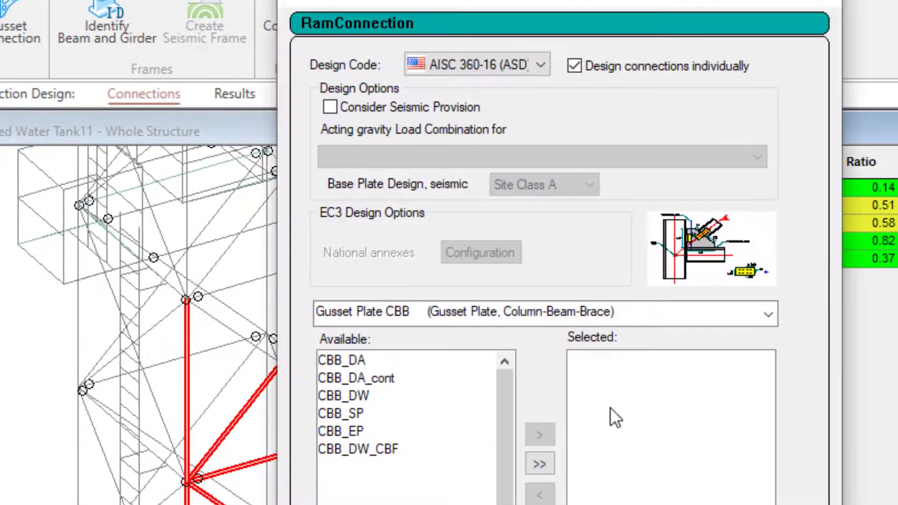
pyautogui.click(588, 307)
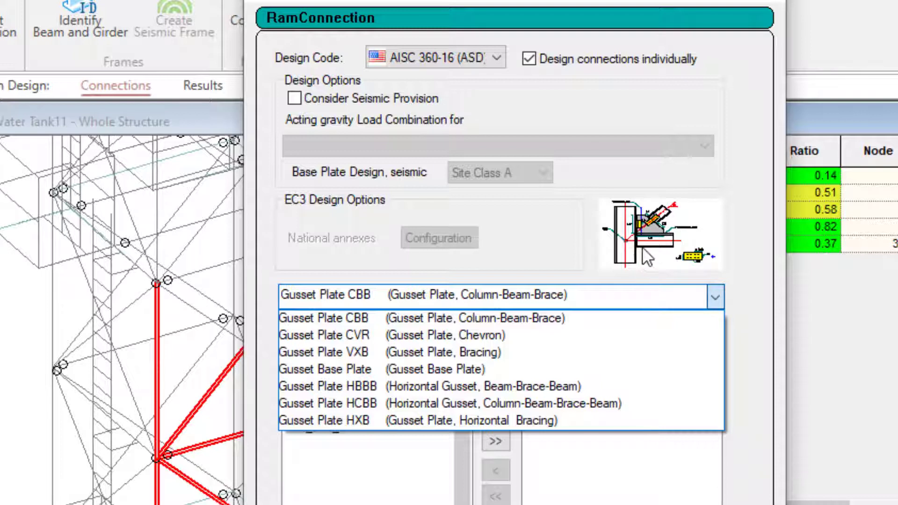
pyautogui.click(382, 467)
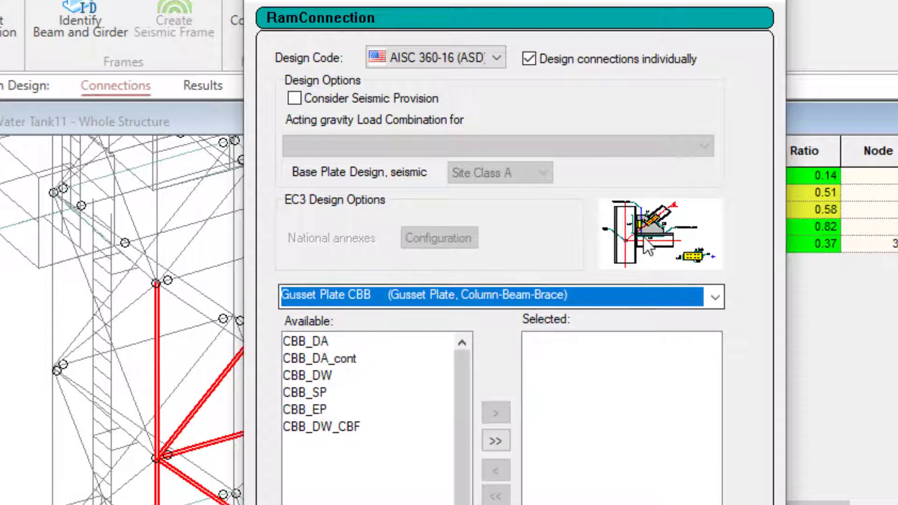
pyautogui.click(293, 409)
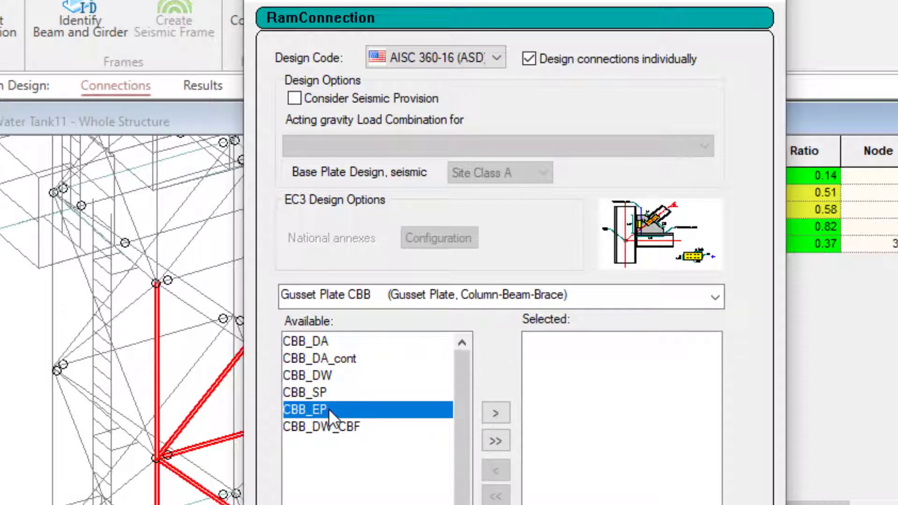
pyautogui.click(495, 413)
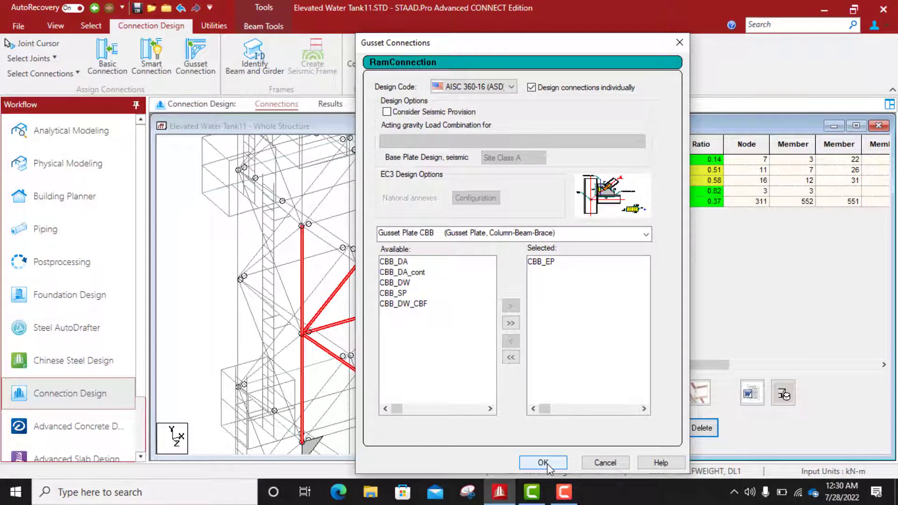
pyautogui.click(550, 460)
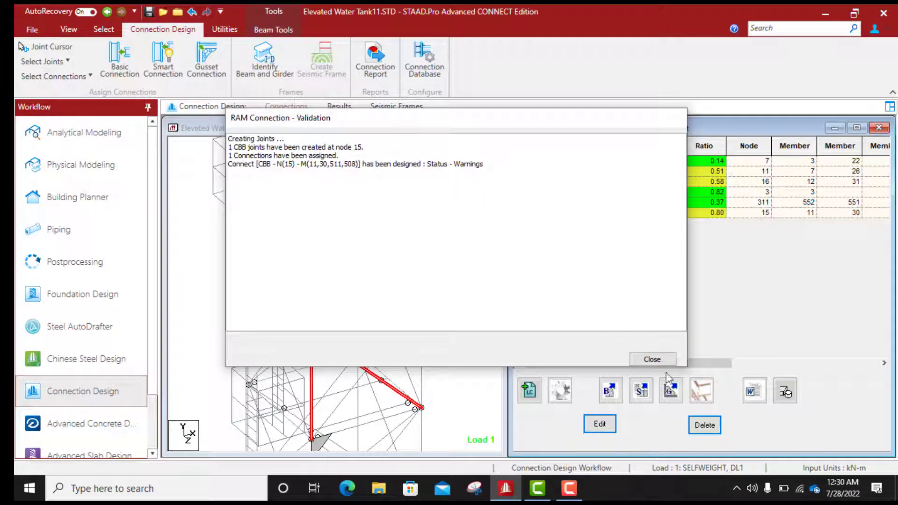
# Dismiss the validation report and open connection CBB - N(15) in Connection Pad.
pyautogui.click(653, 359)
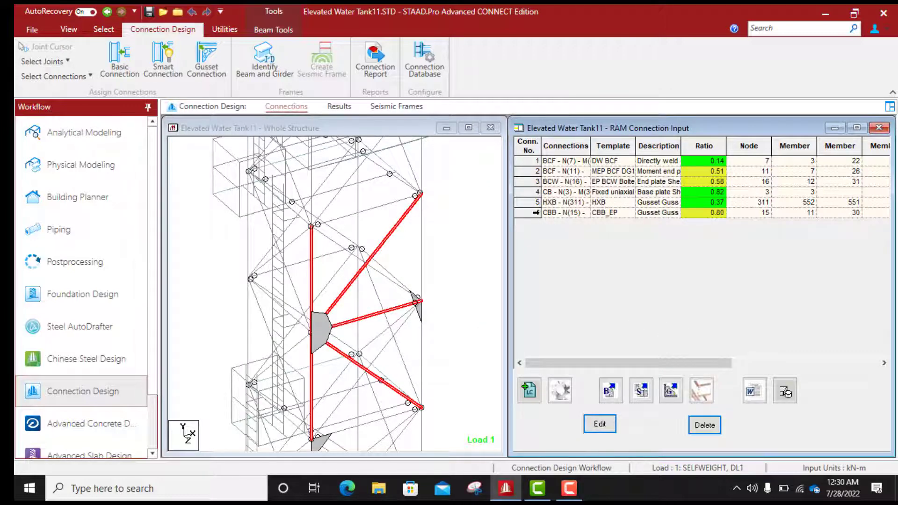
pyautogui.doubleClick(536, 212)
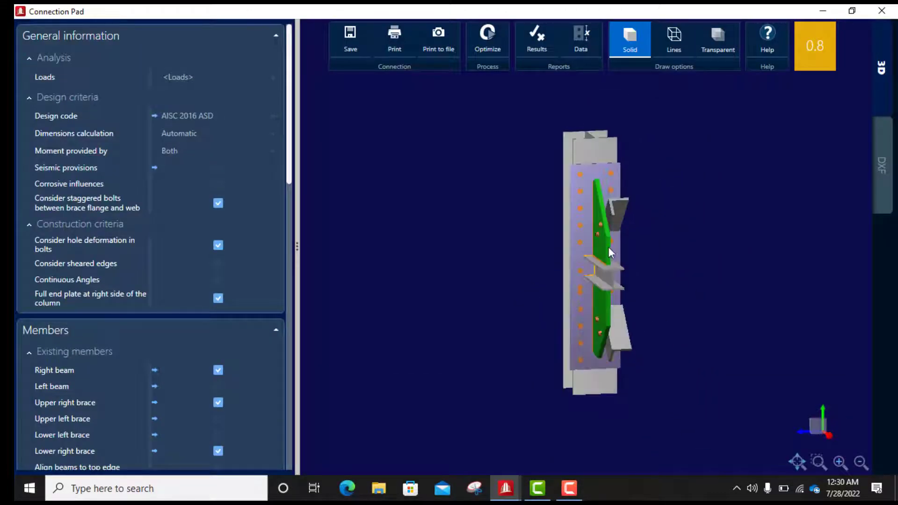
pyautogui.scroll(3, 606, 253)
pyautogui.moveTo(588, 318); pyautogui.dragTo(580, 294)
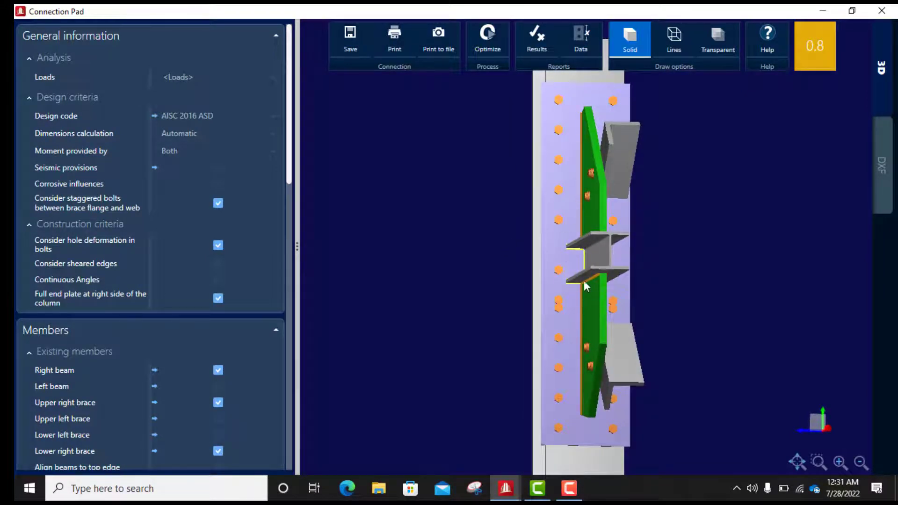
pyautogui.moveTo(583, 342); pyautogui.dragTo(556, 330)
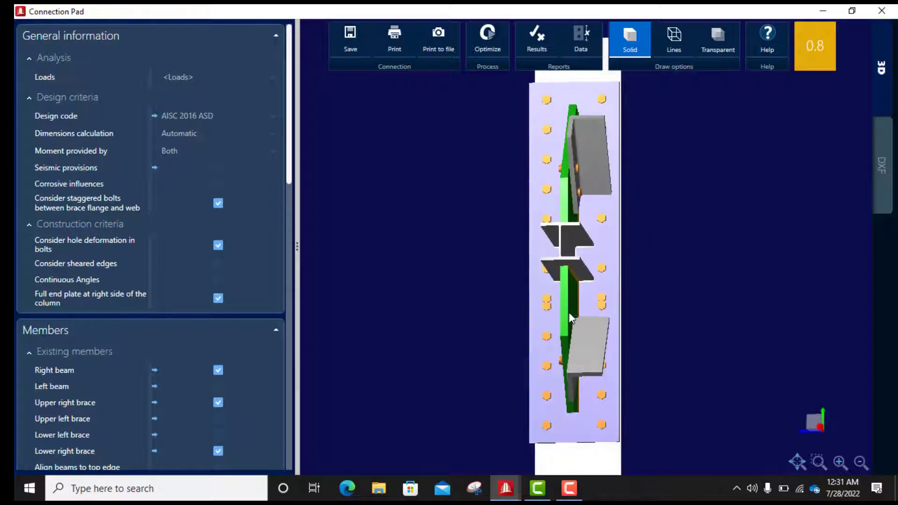
pyautogui.moveTo(601, 267); pyautogui.dragTo(335, 282)
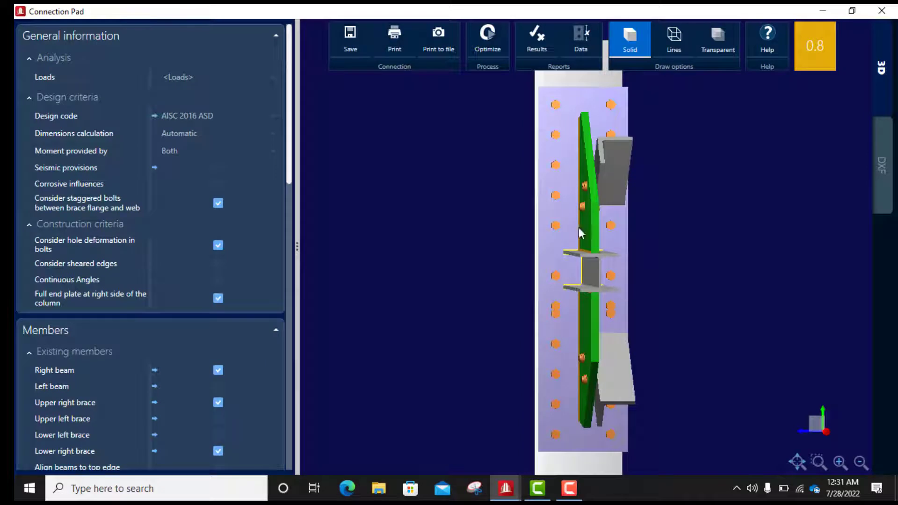
pyautogui.moveTo(571, 239); pyautogui.dragTo(616, 239)
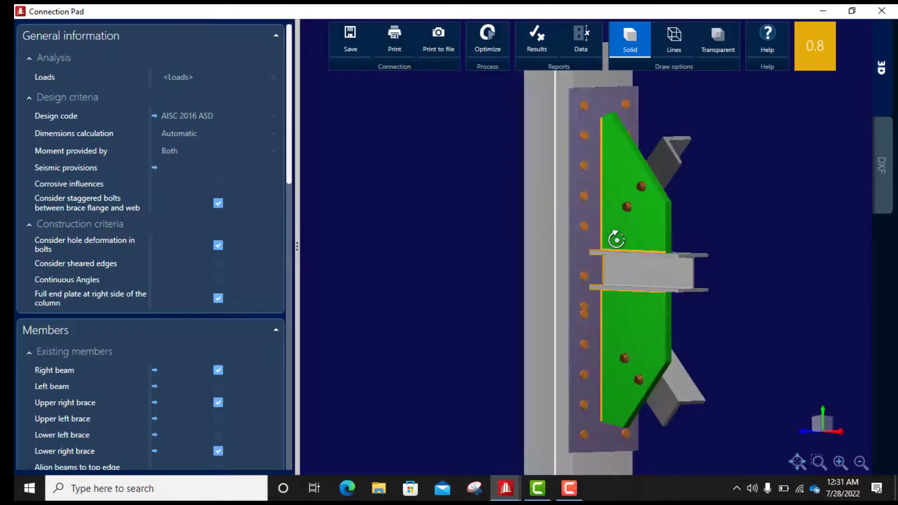
pyautogui.scroll(-3, 547, 266)
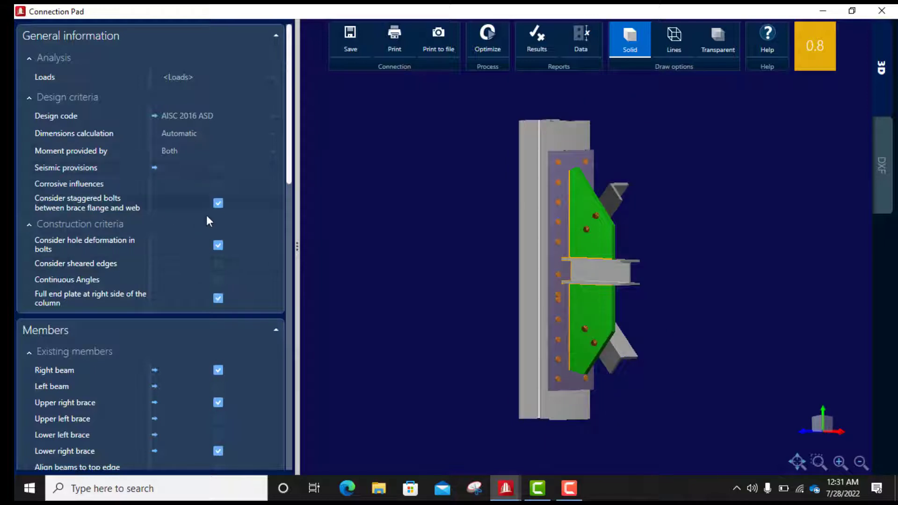
pyautogui.scroll(-1, 209, 215)
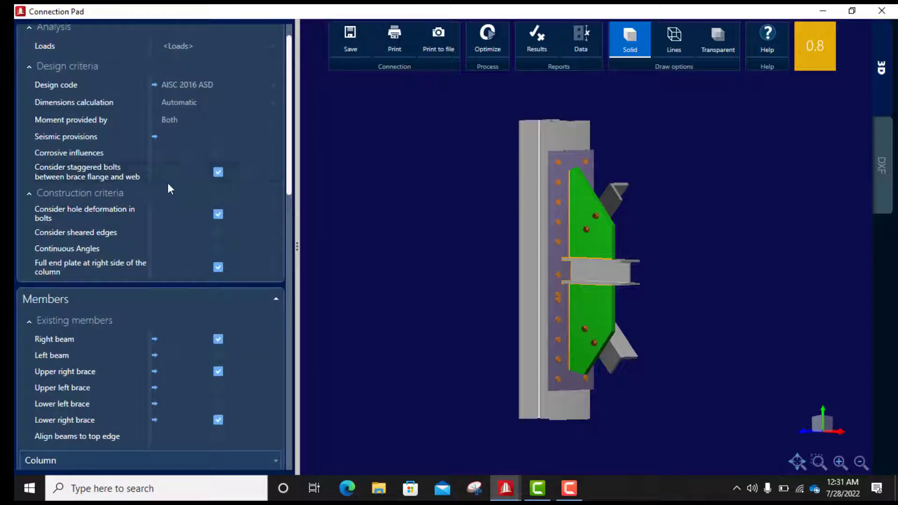
pyautogui.scroll(1, 179, 176)
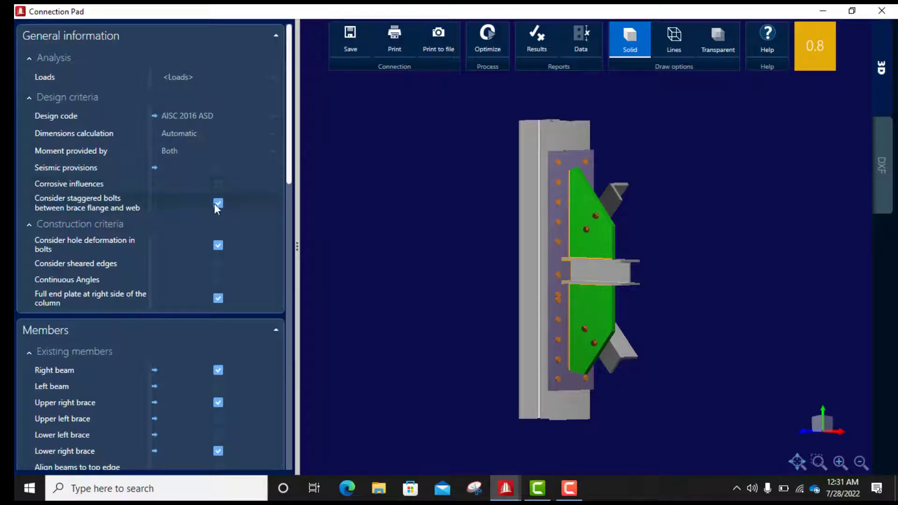
pyautogui.scroll(-1, 232, 205)
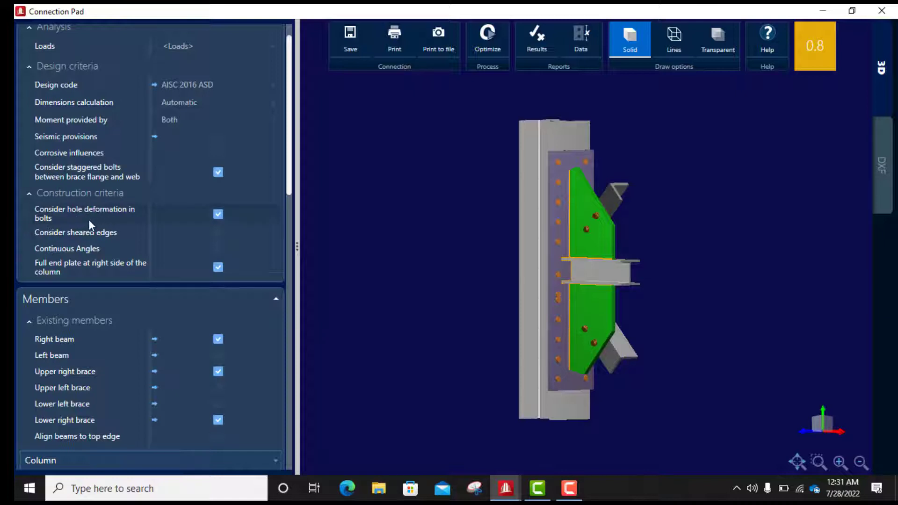
pyautogui.scroll(-1, 215, 225)
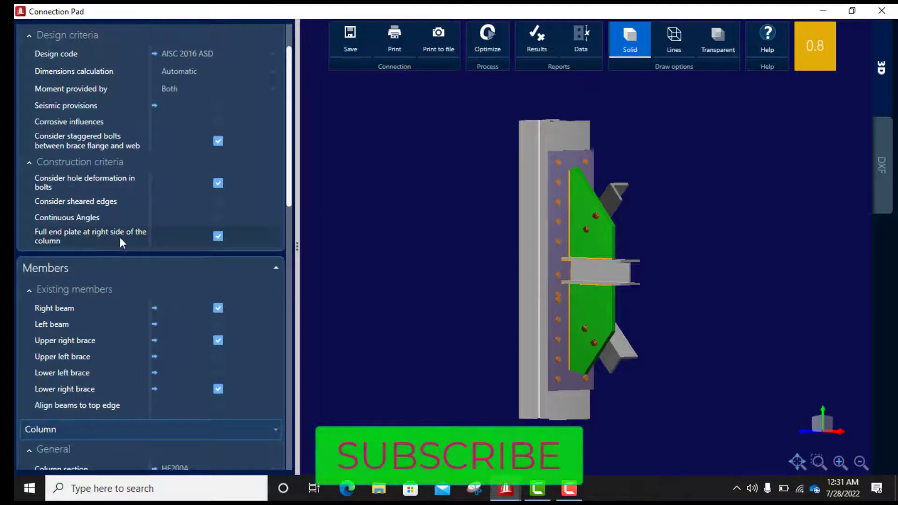
pyautogui.click(218, 236)
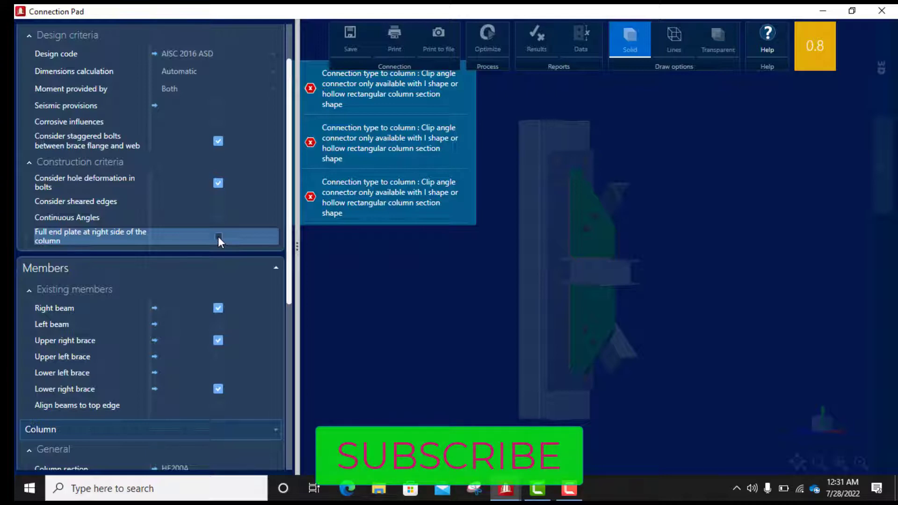
pyautogui.click(218, 237)
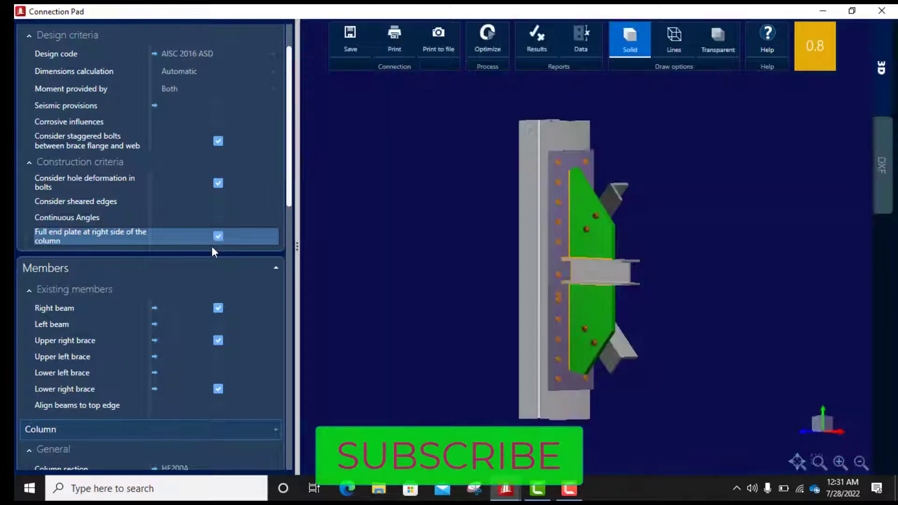
pyautogui.scroll(-3, 234, 252)
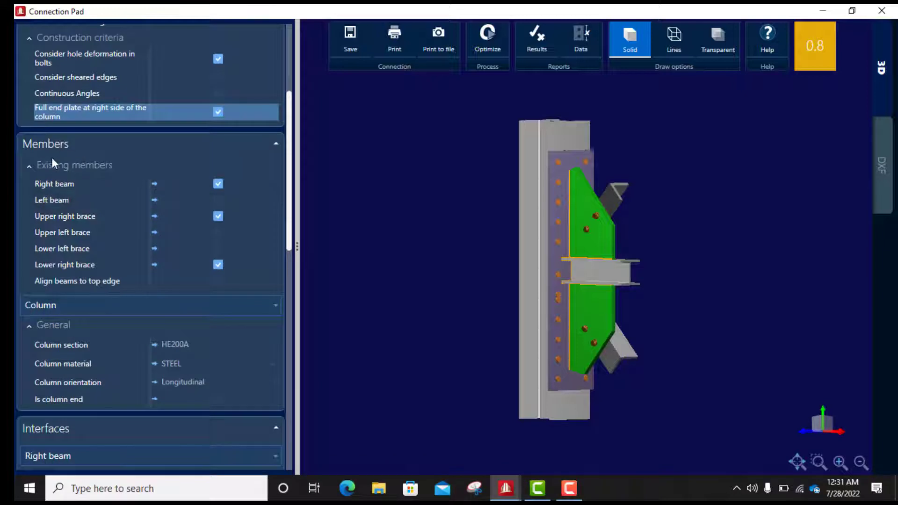
pyautogui.click(218, 183)
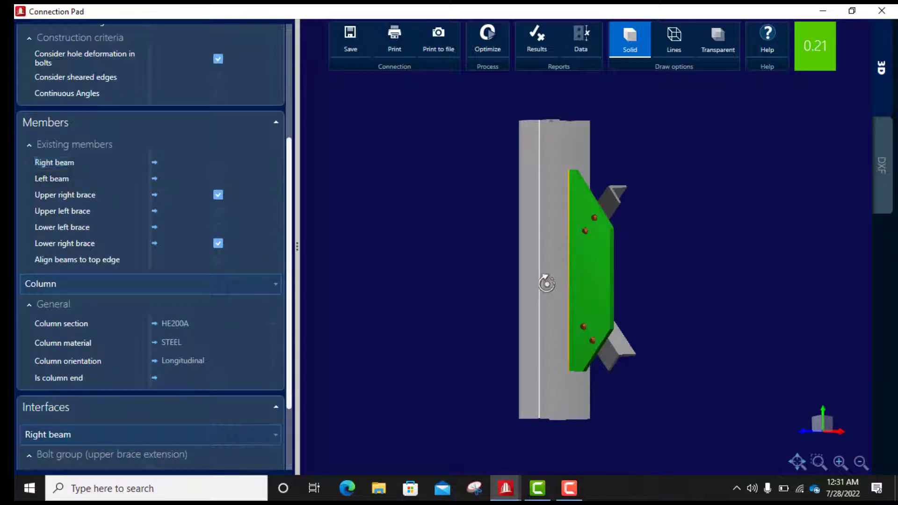
pyautogui.moveTo(543, 279); pyautogui.dragTo(473, 311)
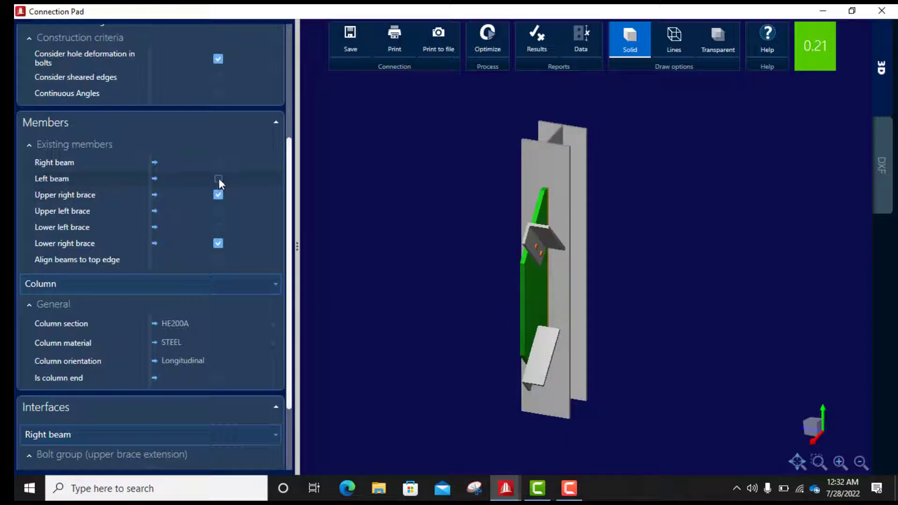
pyautogui.click(218, 163)
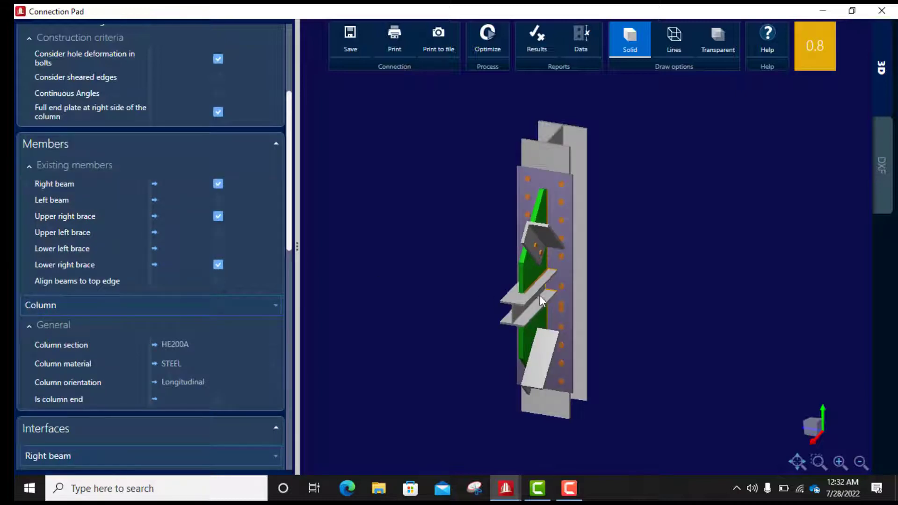
pyautogui.moveTo(545, 293); pyautogui.dragTo(599, 268, button='middle')
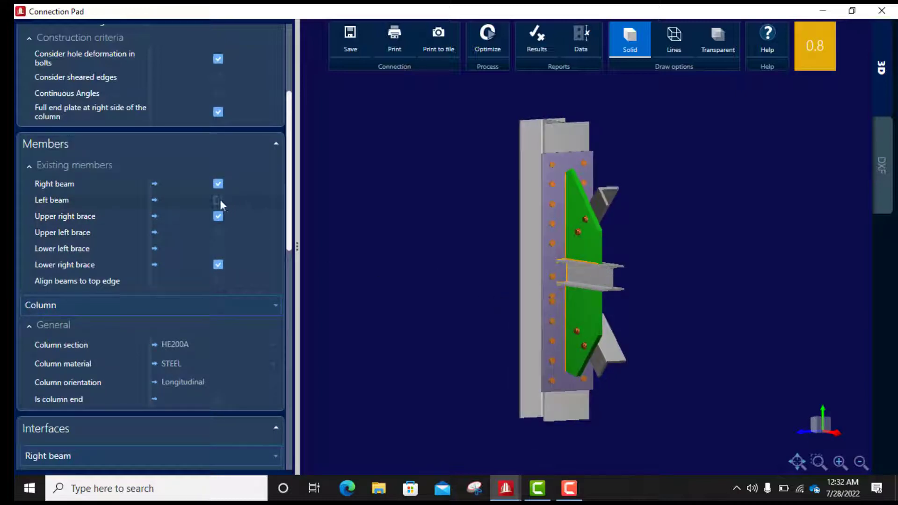
pyautogui.click(218, 200)
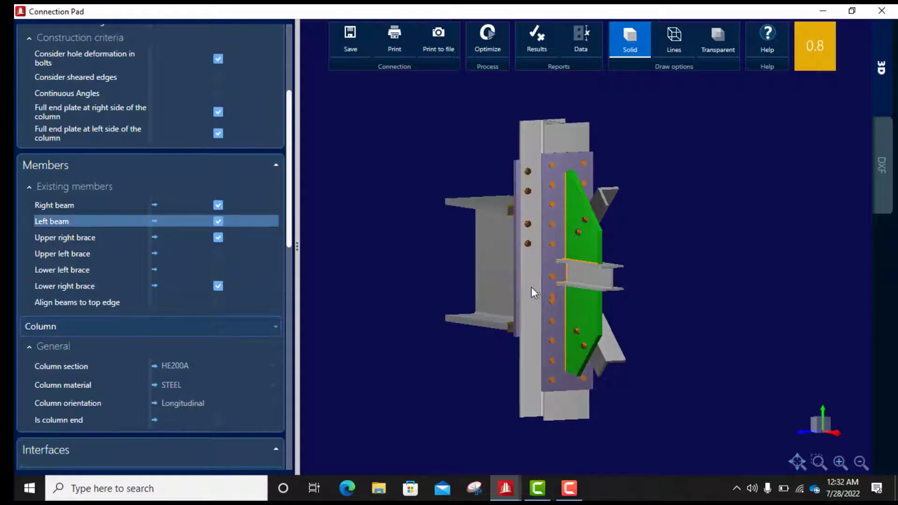
pyautogui.moveTo(555, 284); pyautogui.dragTo(467, 285, button='middle')
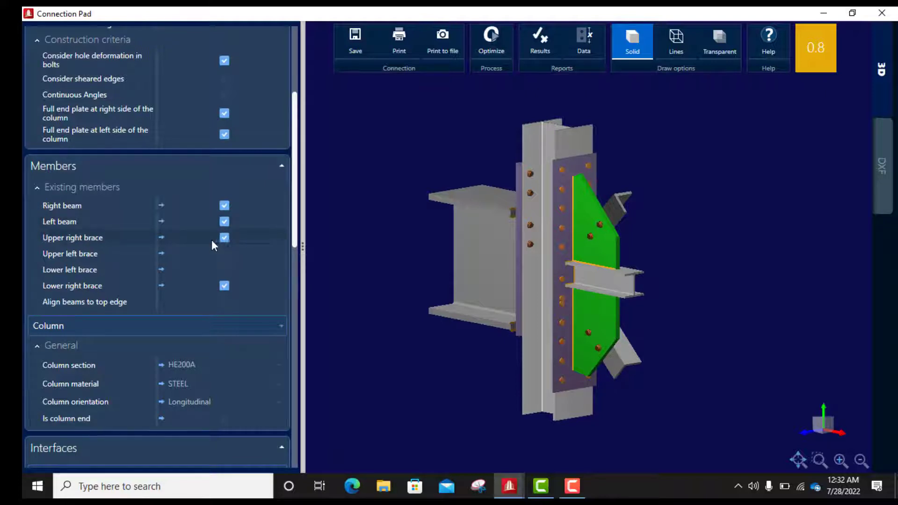
pyautogui.click(225, 221)
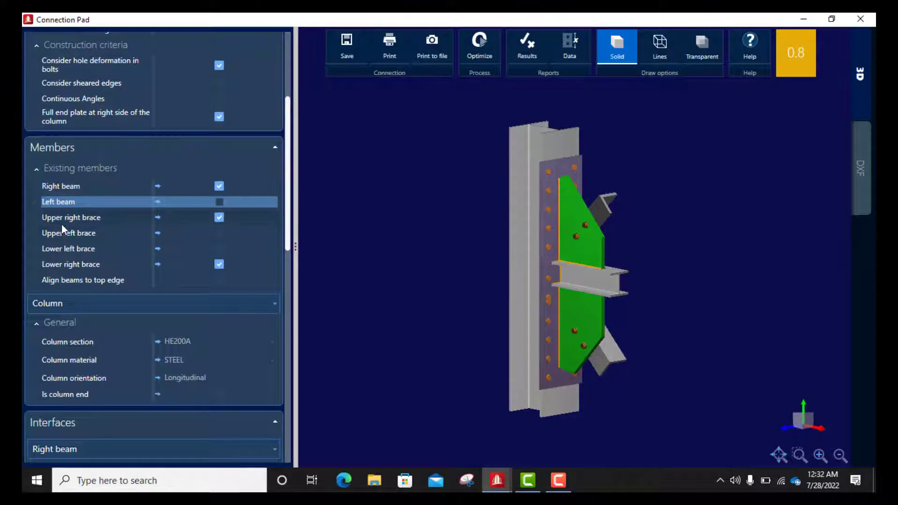
pyautogui.click(219, 218)
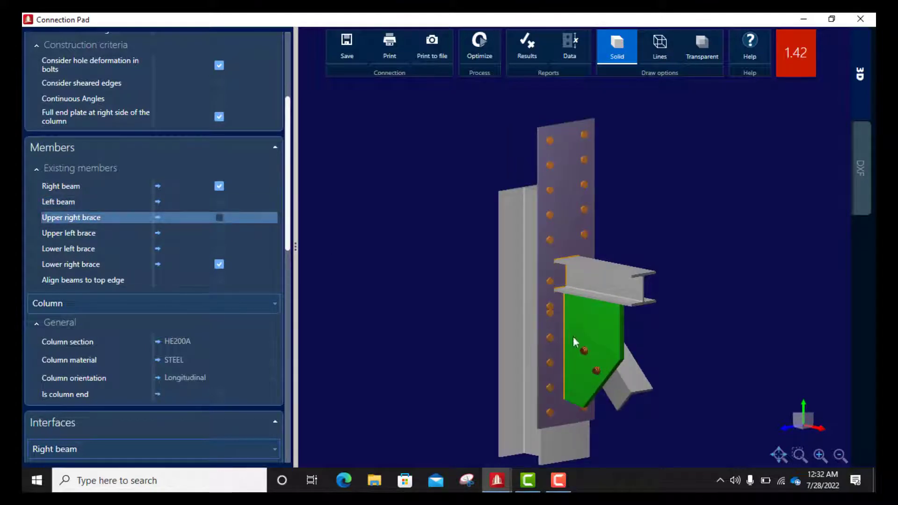
pyautogui.click(219, 218)
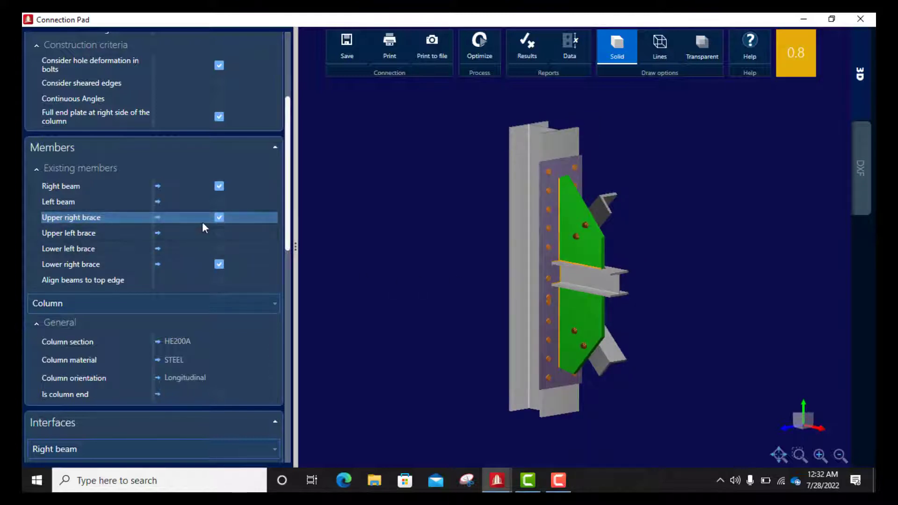
pyautogui.scroll(-3, 235, 220)
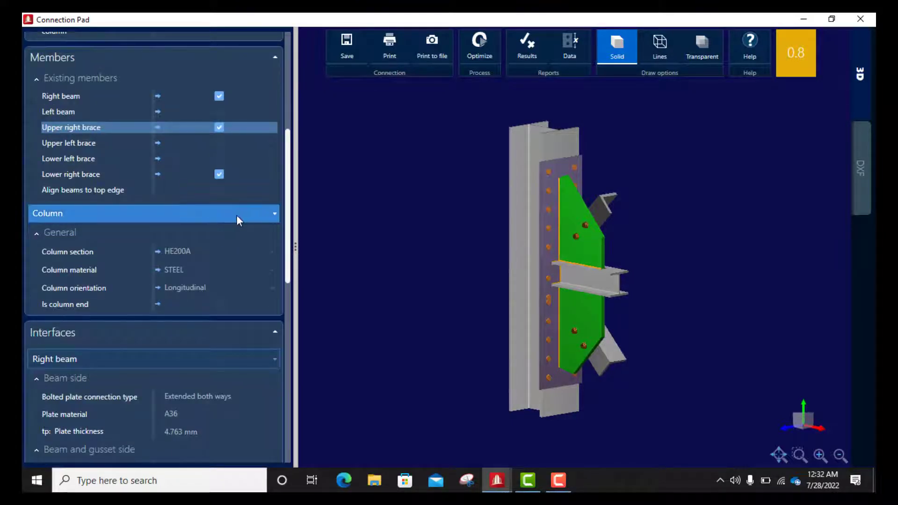
pyautogui.scroll(-1, 237, 215)
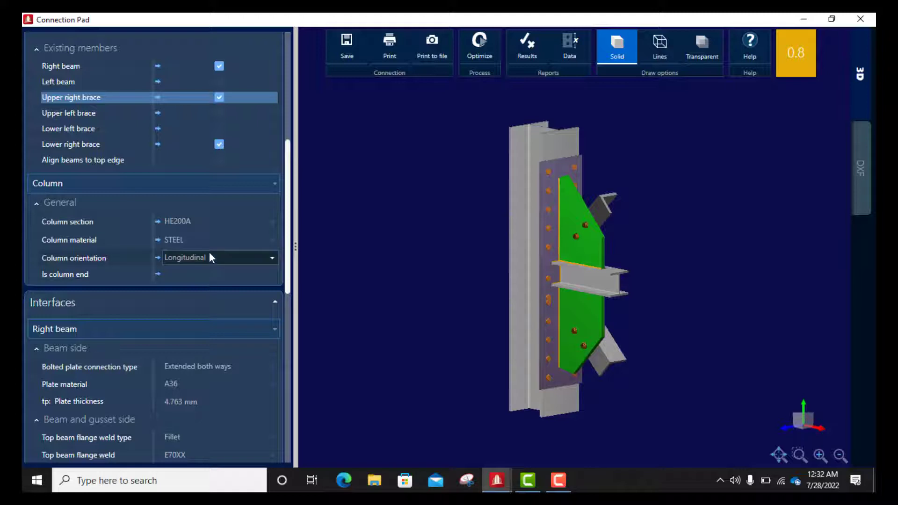
pyautogui.scroll(-1, 197, 253)
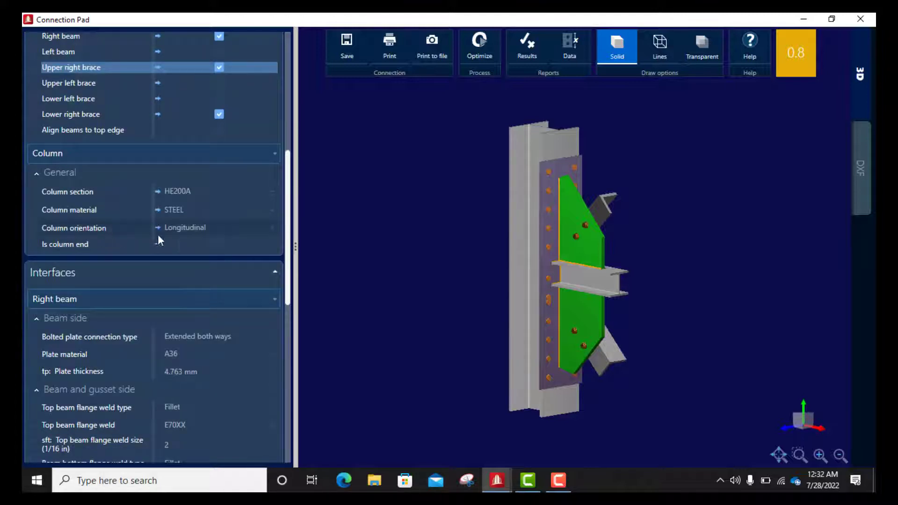
pyautogui.click(253, 226)
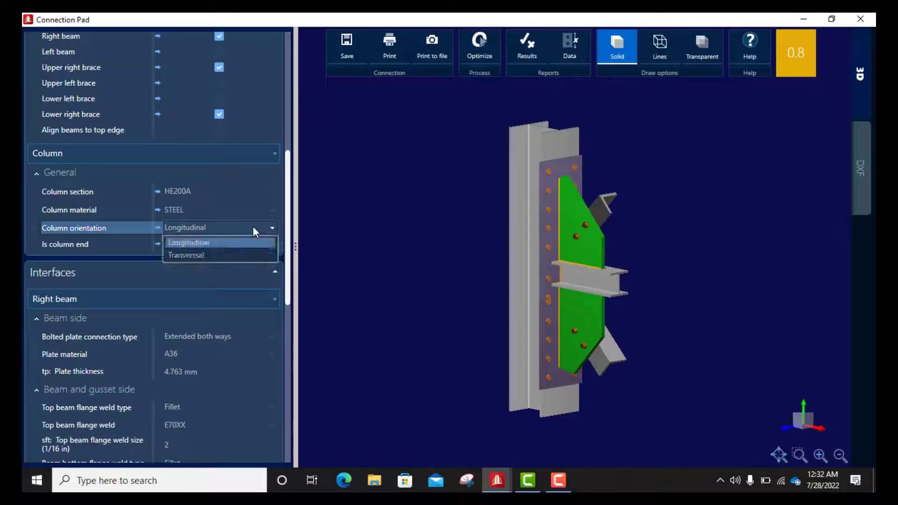
pyautogui.click(196, 255)
pyautogui.moveTo(538, 287)
pyautogui.mouseDown()
pyautogui.moveTo(492, 281)
pyautogui.moveTo(500, 270)
pyautogui.moveTo(507, 281)
pyautogui.moveTo(459, 281)
pyautogui.moveTo(456, 265)
pyautogui.moveTo(519, 282)
pyautogui.moveTo(537, 277)
pyautogui.mouseUp()
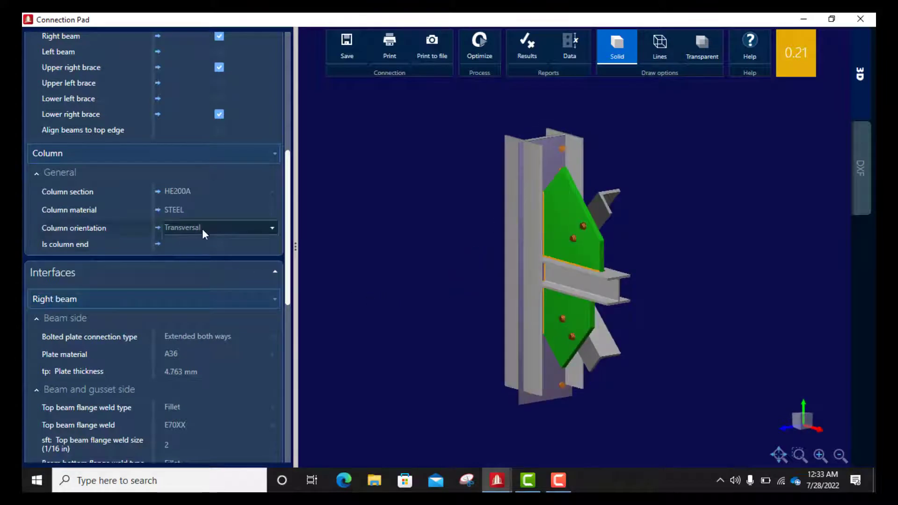
pyautogui.click(220, 227)
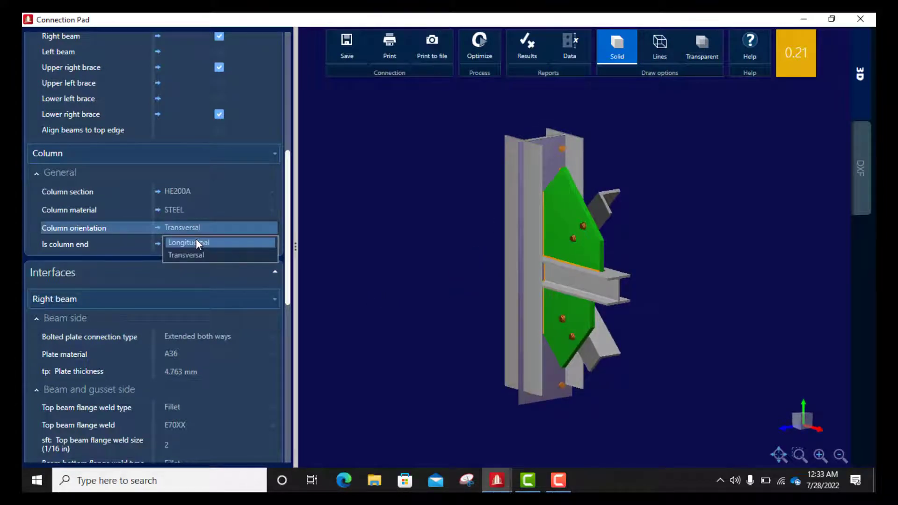
pyautogui.click(197, 243)
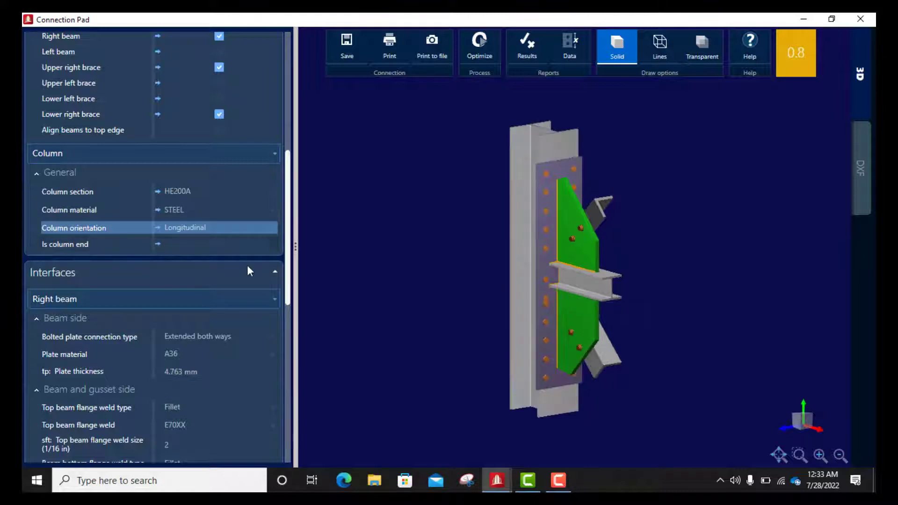
pyautogui.scroll(-2, 200, 256)
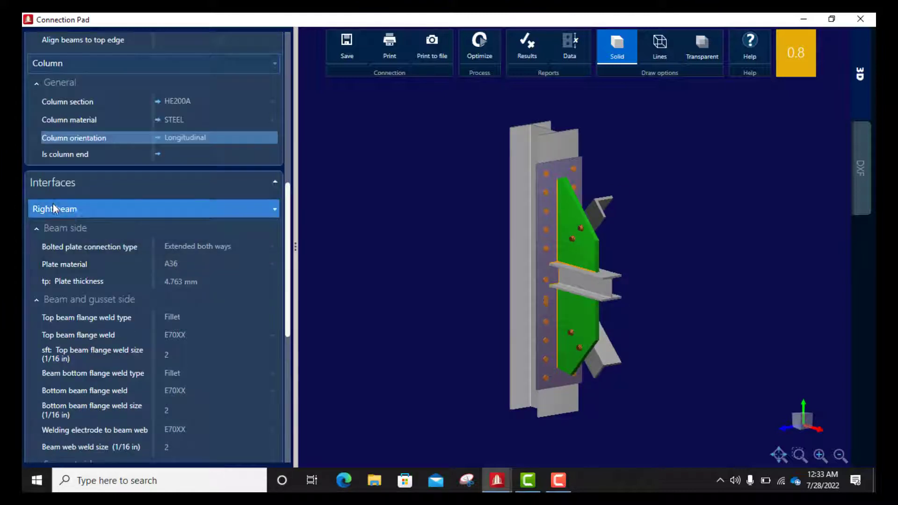
pyautogui.scroll(-1, 237, 217)
pyautogui.scroll(-1, 240, 216)
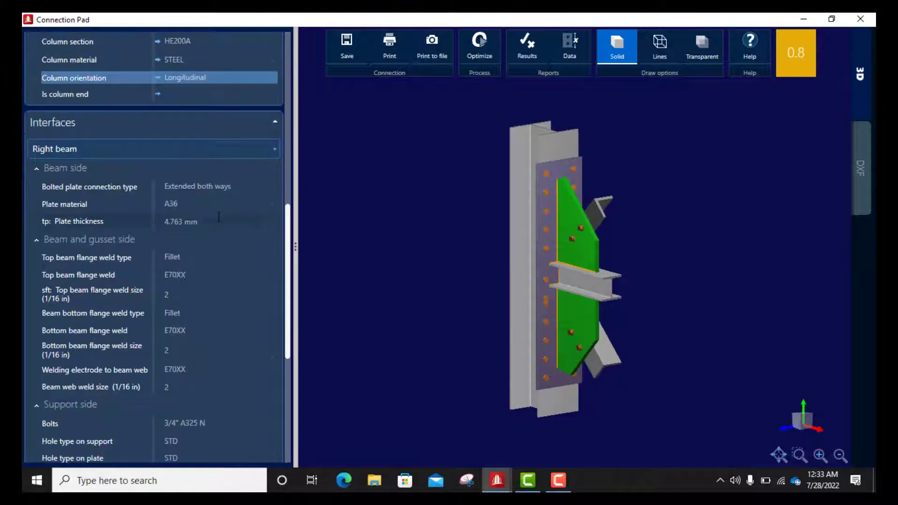
pyautogui.click(206, 189)
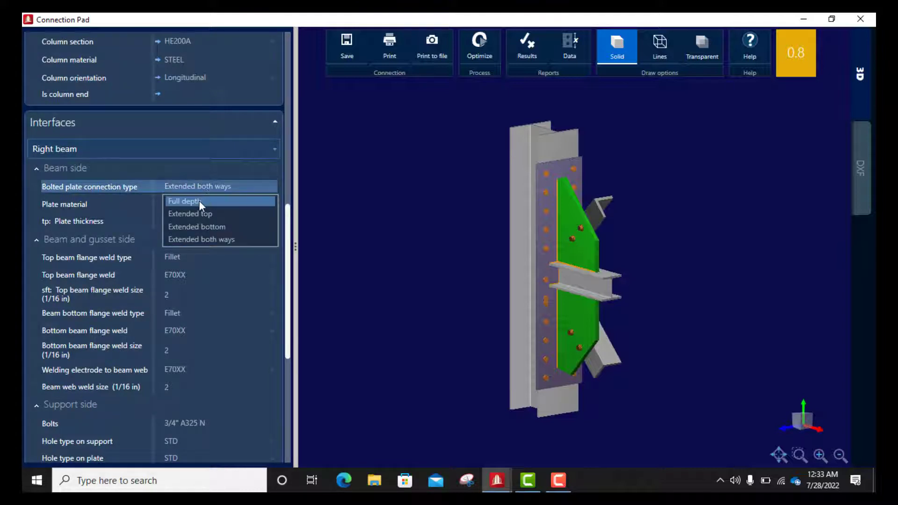
pyautogui.click(199, 201)
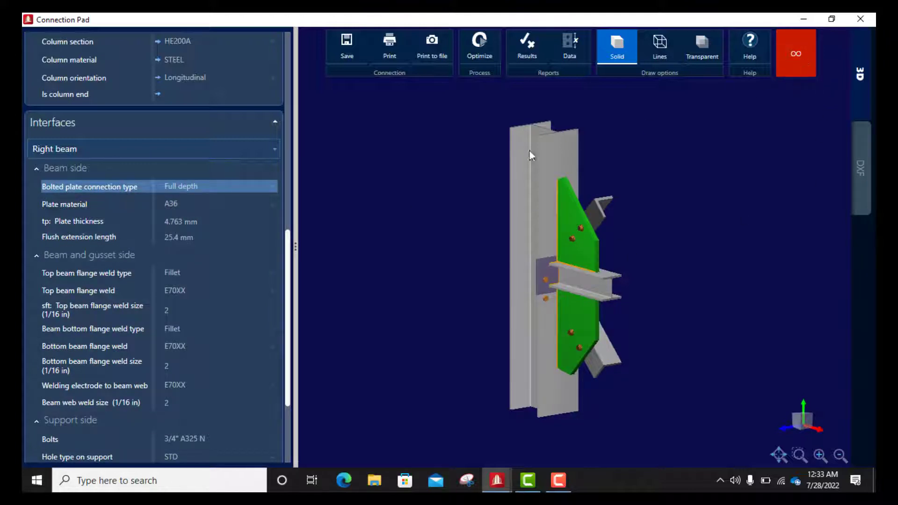
pyautogui.click(223, 186)
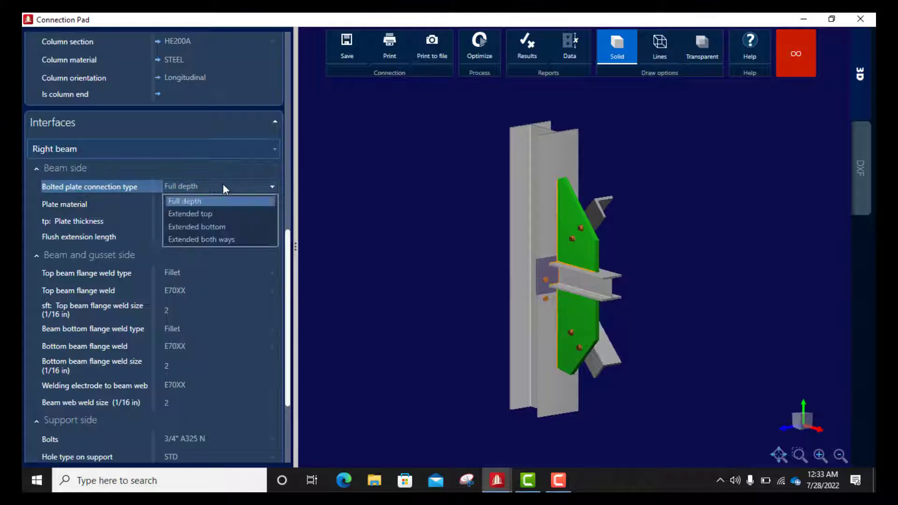
pyautogui.click(189, 214)
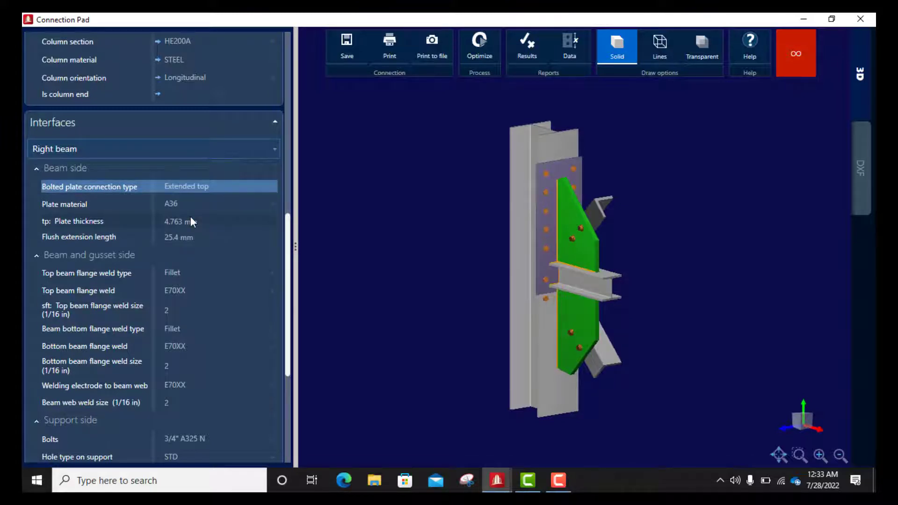
pyautogui.click(226, 186)
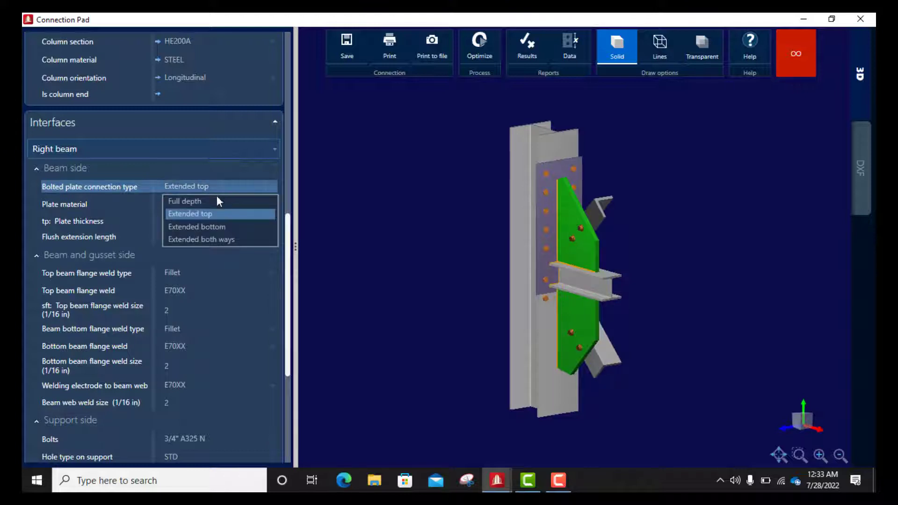
pyautogui.click(195, 229)
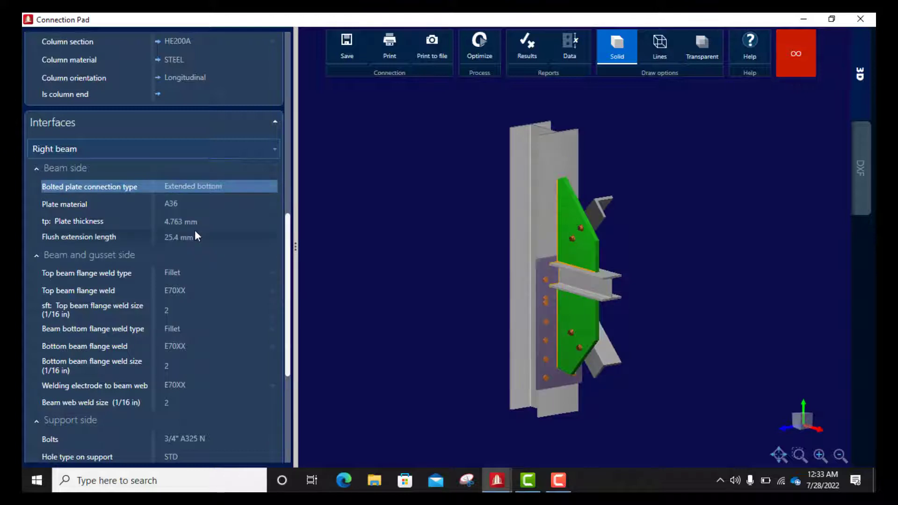
pyautogui.click(238, 188)
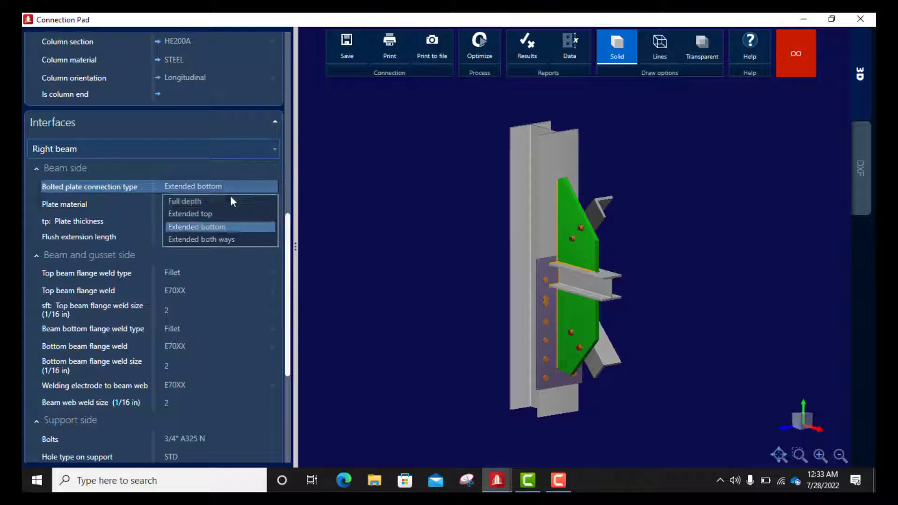
pyautogui.click(204, 239)
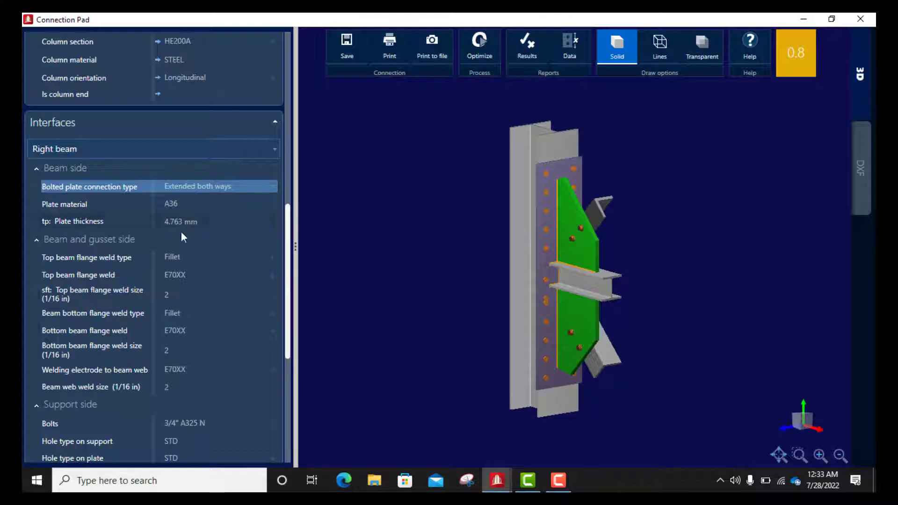
# Change the end plate thickness tp from 4.763 mm to 8 mm.
pyautogui.click(218, 222)
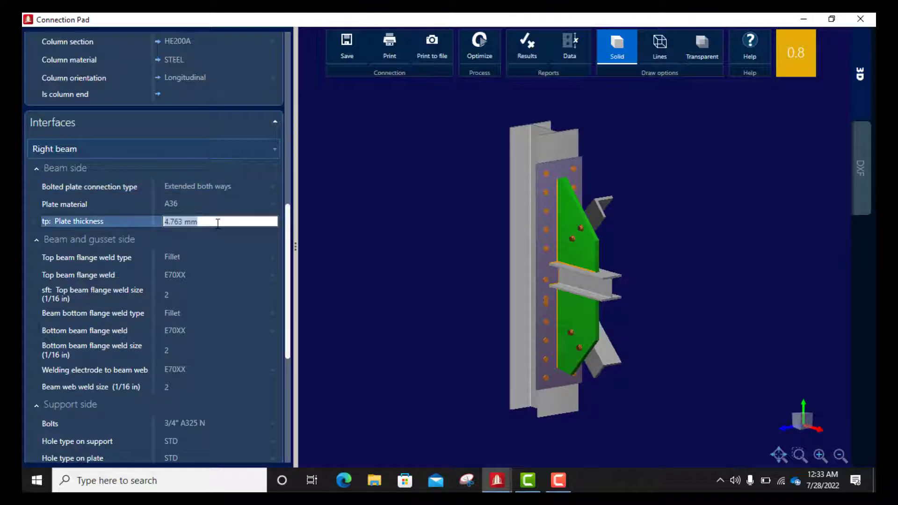
pyautogui.write('6')
pyautogui.press('BackSpace')
pyautogui.write('8')
pyautogui.click(323, 244)
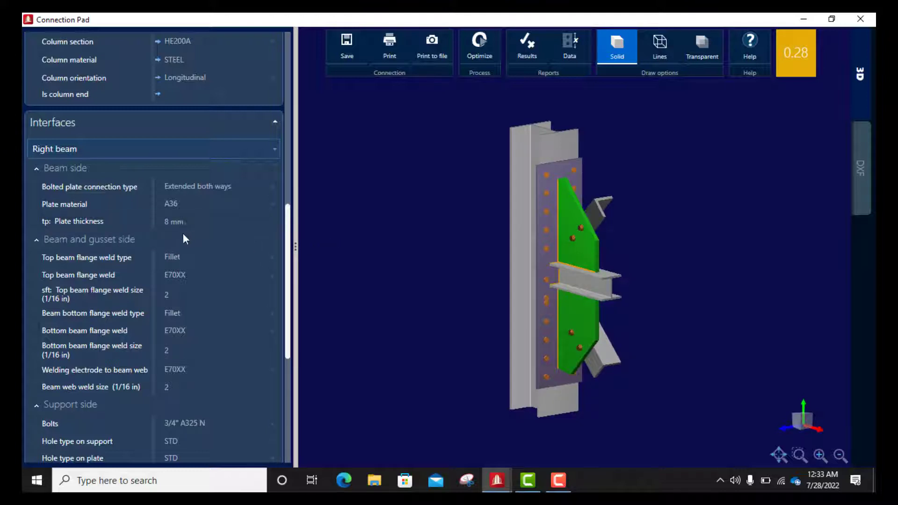
pyautogui.scroll(-1, 206, 253)
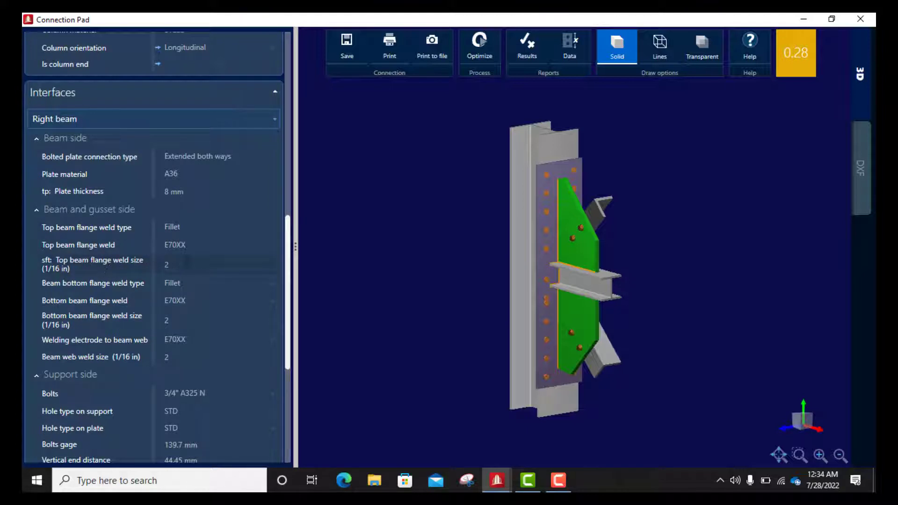
# Enter weld size 6 for the top flange, bottom flange and web welds of the right beam.
pyautogui.click(186, 264)
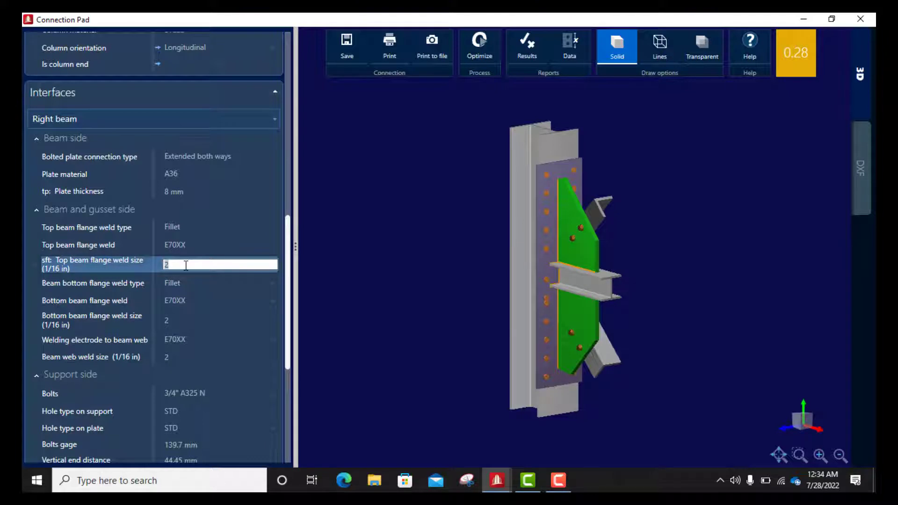
pyautogui.write('6')
pyautogui.press('Tab')
pyautogui.scroll(-2, 186, 263)
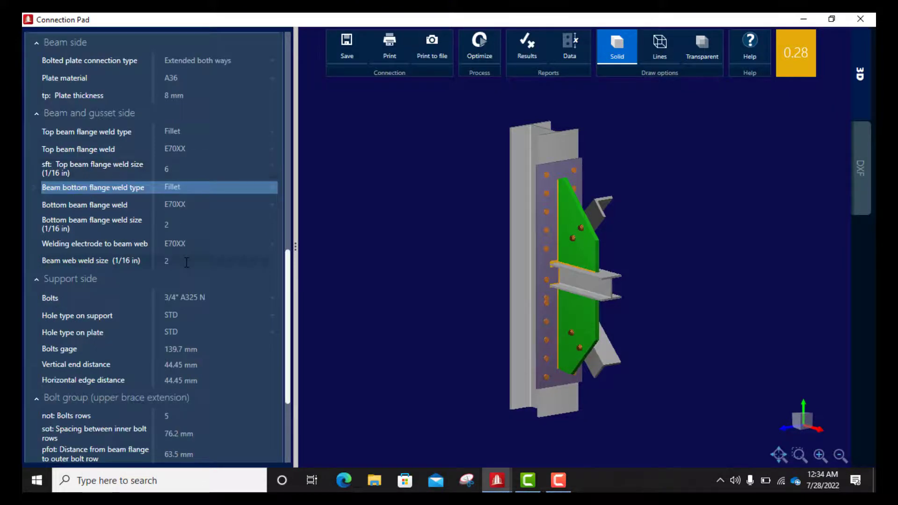
pyautogui.scroll(-1, 186, 281)
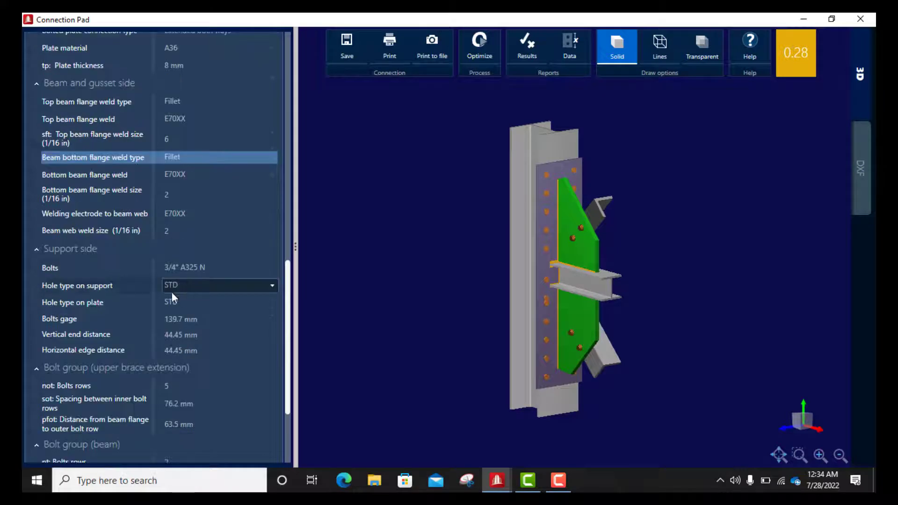
pyautogui.click(181, 190)
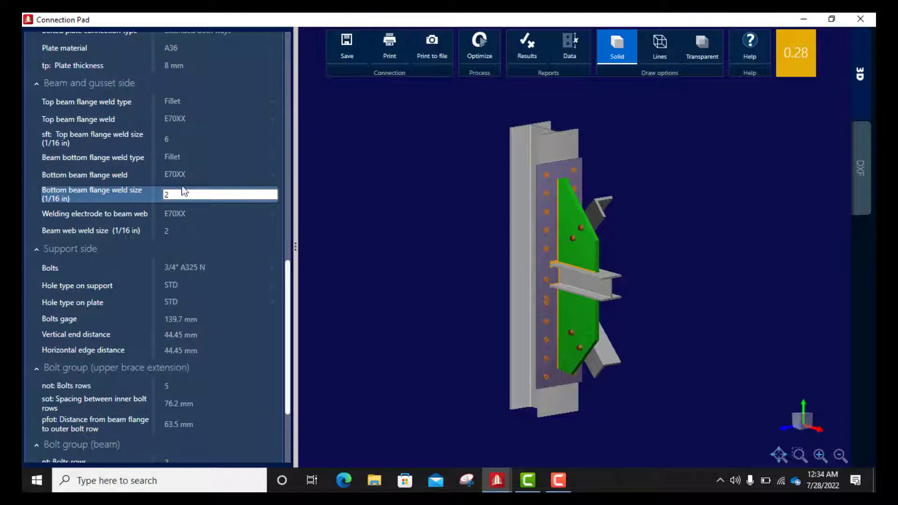
pyautogui.doubleClick(173, 196)
pyautogui.write('6')
pyautogui.doubleClick(181, 232)
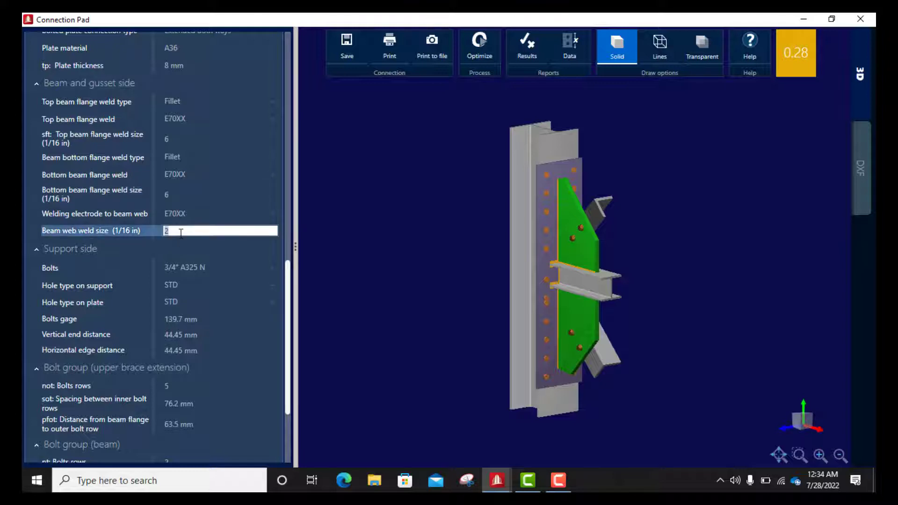
pyautogui.write('6')
pyautogui.click(261, 253)
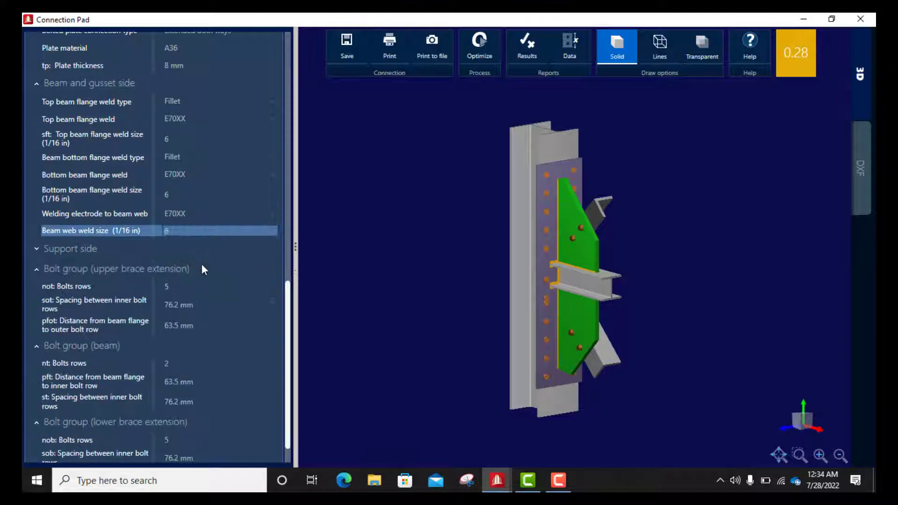
pyautogui.scroll(-1, 209, 269)
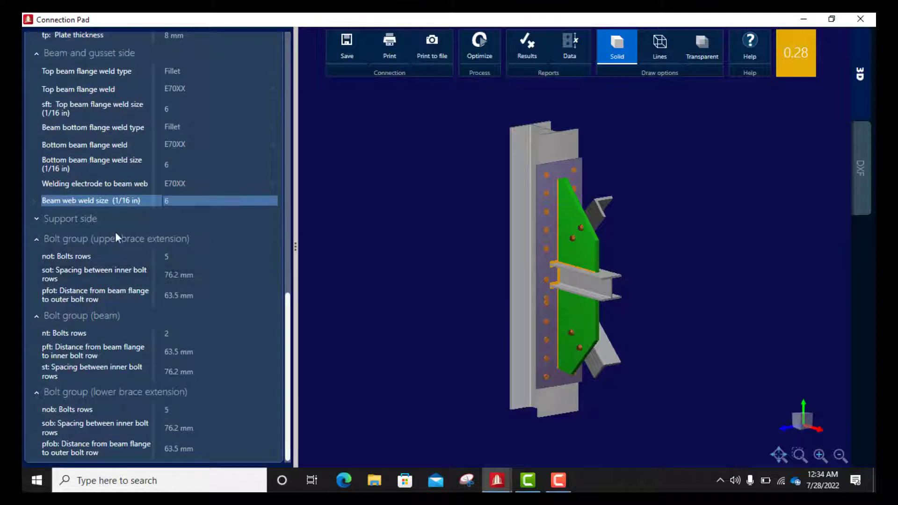
# Switch the support-side bolts from 3/4" A325 N to AISC M16 A325M N.
pyautogui.click(61, 217)
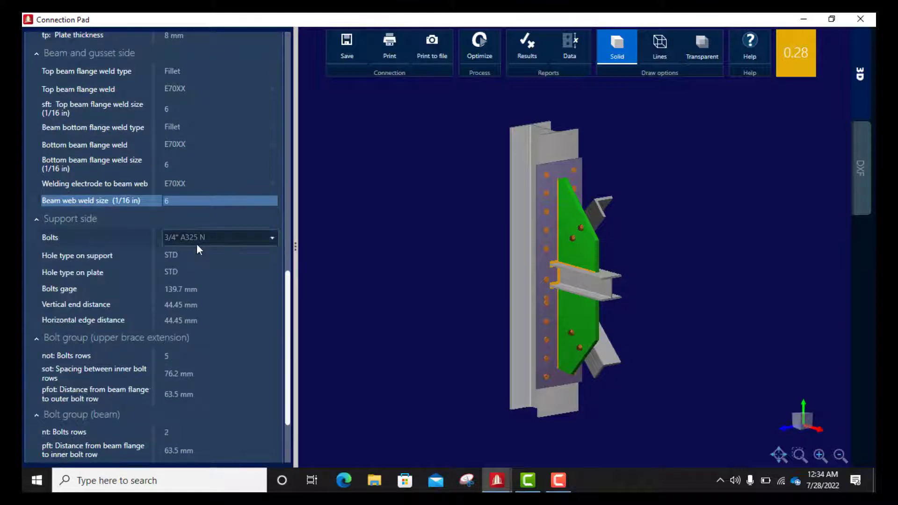
pyautogui.click(240, 237)
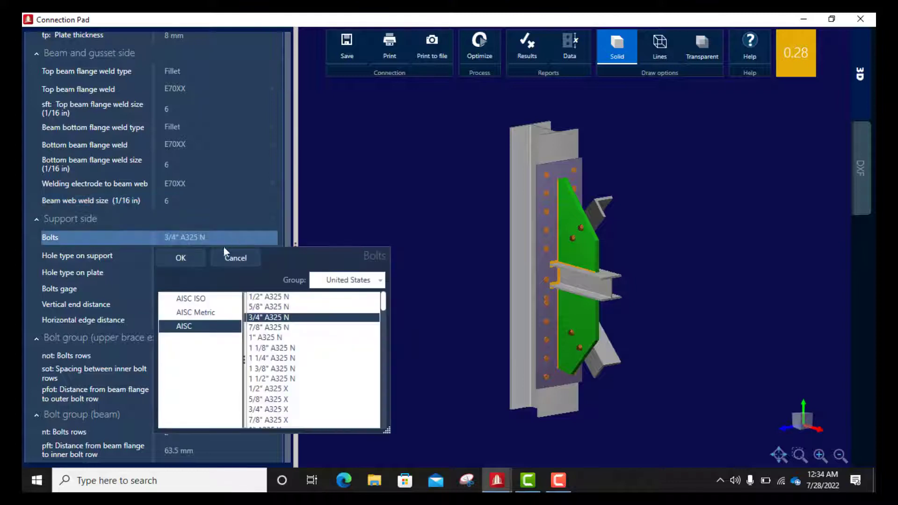
pyautogui.click(196, 312)
pyautogui.doubleClick(287, 307)
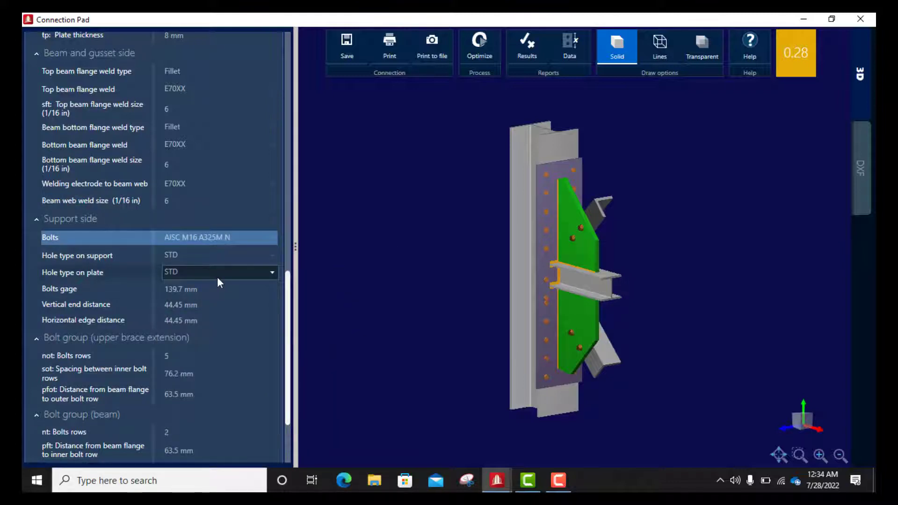
pyautogui.scroll(-1, 217, 277)
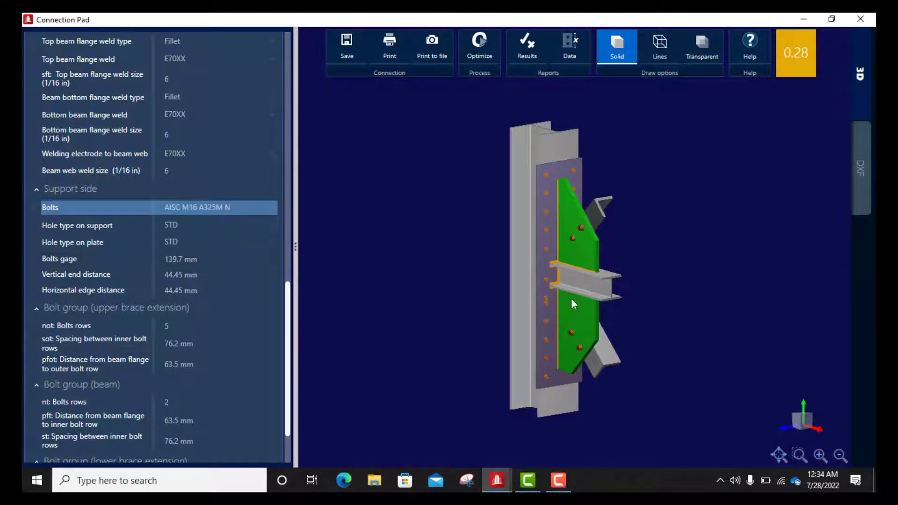
# Change the support-side bolt gage from 139.7 mm to 100 mm, dropping the design ratio to 0.21.
pyautogui.moveTo(564, 280); pyautogui.dragTo(501, 269)
pyautogui.moveTo(564, 170); pyautogui.dragTo(552, 206)
pyautogui.scroll(3, 539, 182)
pyautogui.scroll(2, 570, 215)
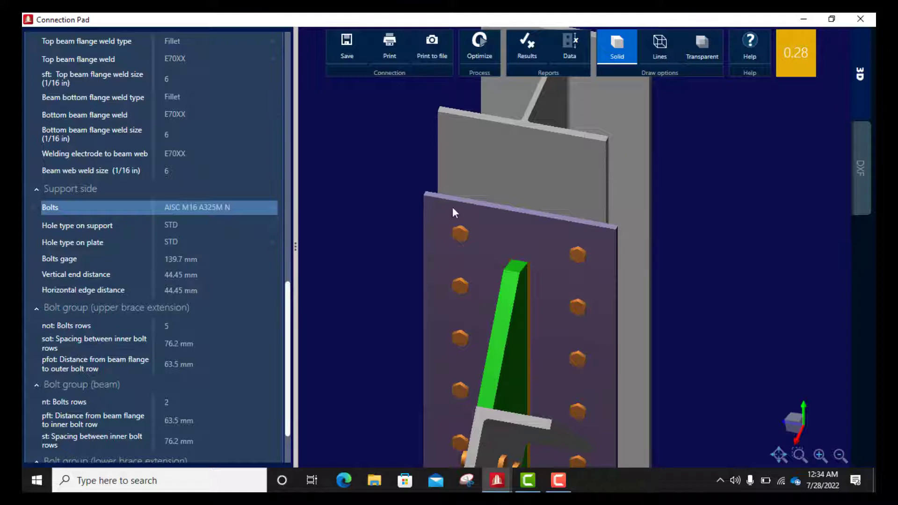
pyautogui.scroll(-5, 565, 223)
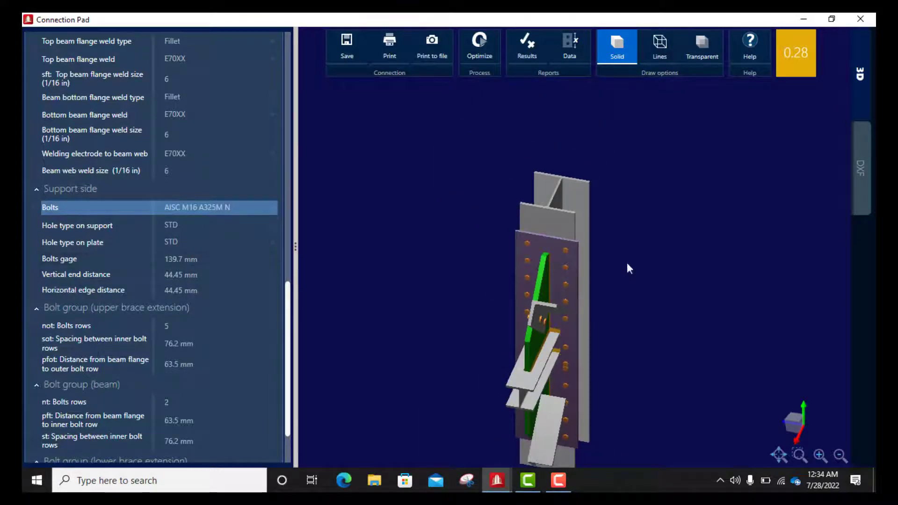
pyautogui.scroll(5, 549, 250)
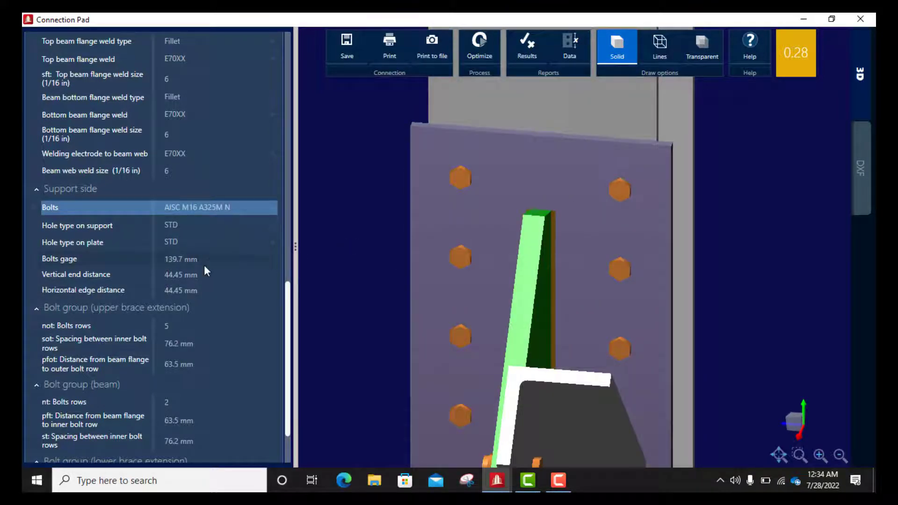
pyautogui.click(204, 259)
pyautogui.write('100')
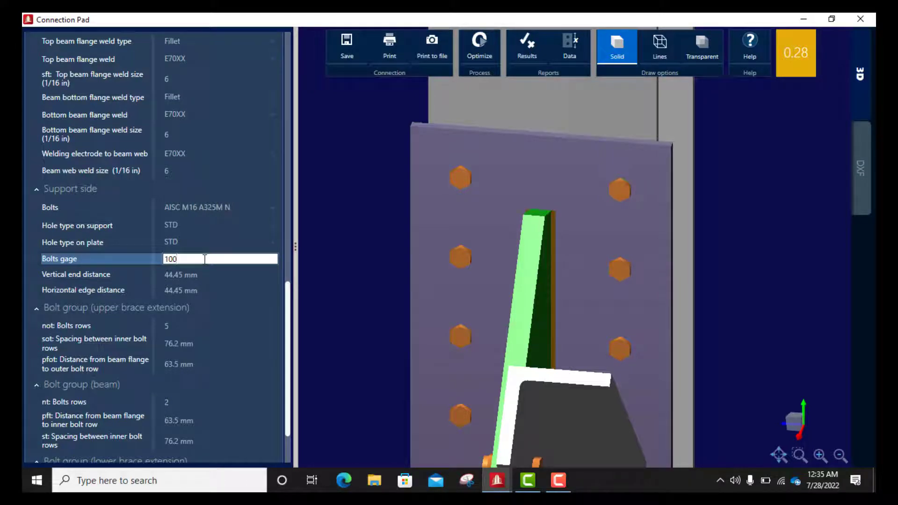
pyautogui.press('Return')
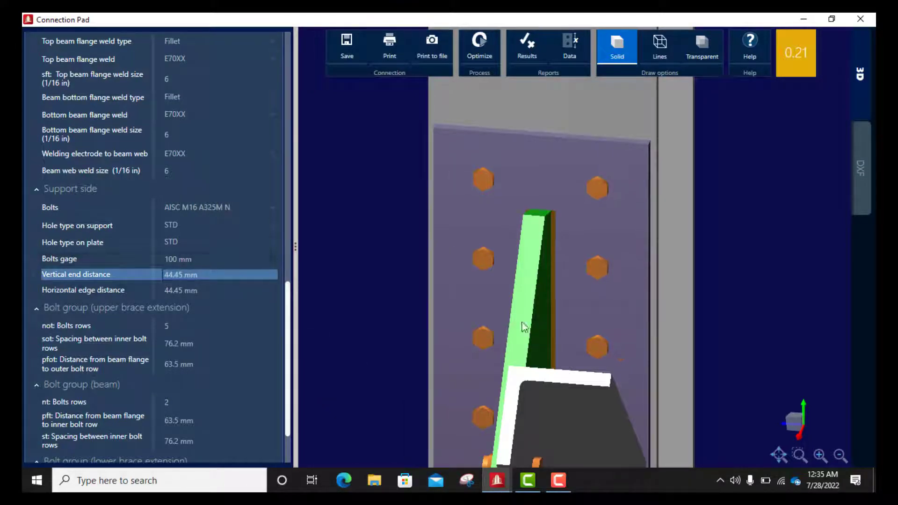
pyautogui.scroll(-5, 690, 221)
pyautogui.moveTo(666, 192)
pyautogui.mouseDown()
pyautogui.moveTo(700, 166)
pyautogui.moveTo(659, 181)
pyautogui.mouseUp()
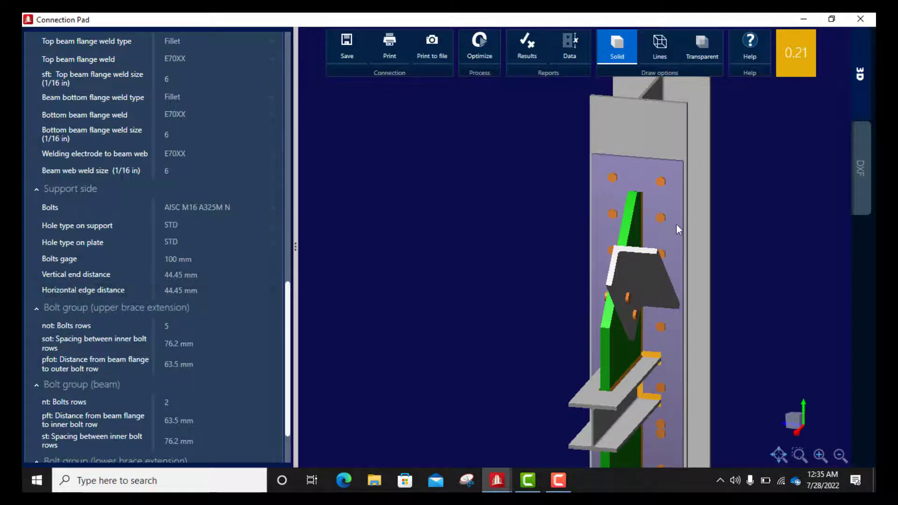
# Set the support-side vertical end distance to 35 mm.
pyautogui.moveTo(667, 221); pyautogui.dragTo(585, 234)
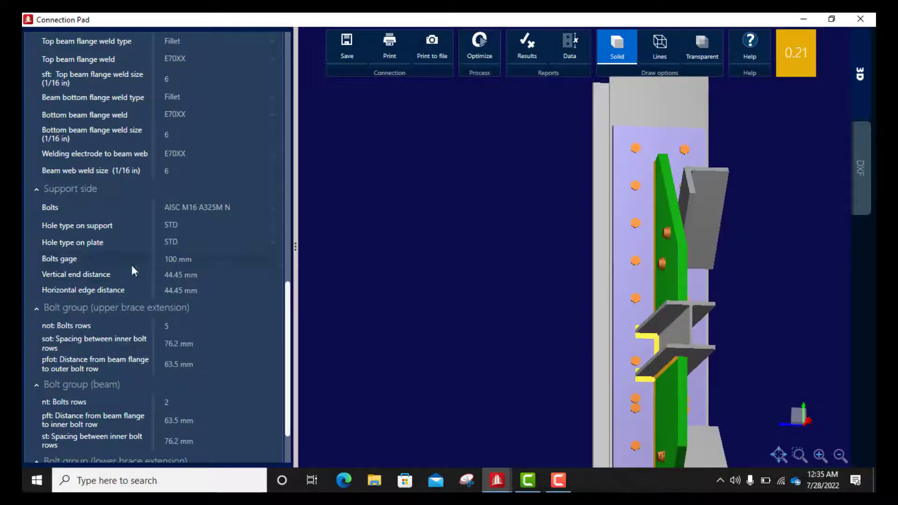
pyautogui.click(187, 277)
pyautogui.click(205, 276)
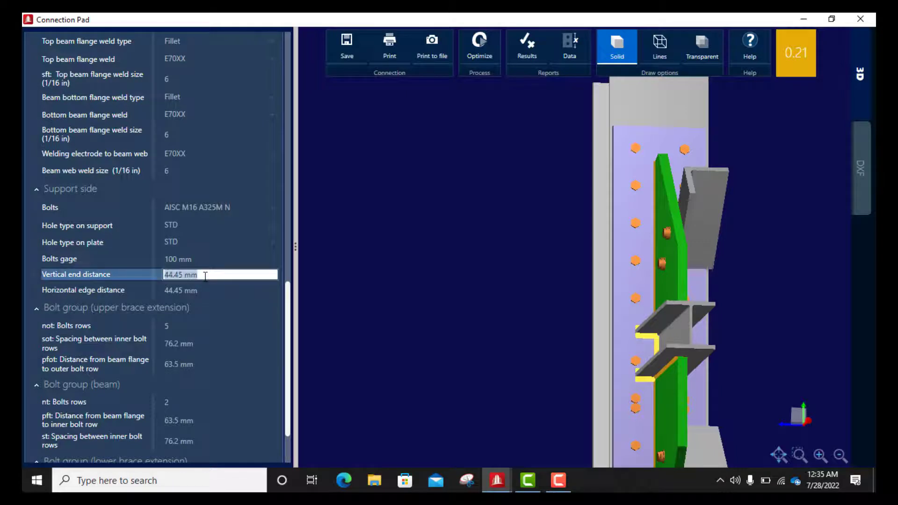
pyautogui.write('35')
pyautogui.press('Return')
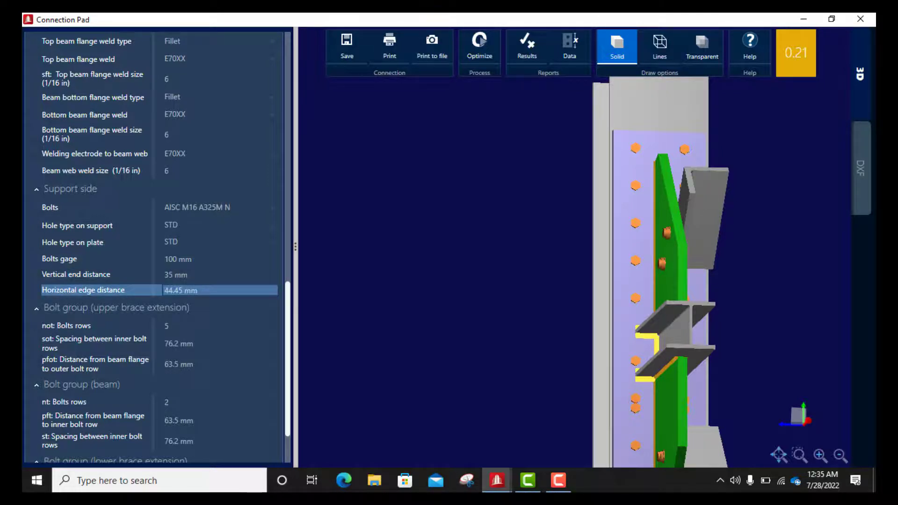
# Set the support-side horizontal edge distance from 44.45 mm to 35 mm.
pyautogui.scroll(-2, 684, 189)
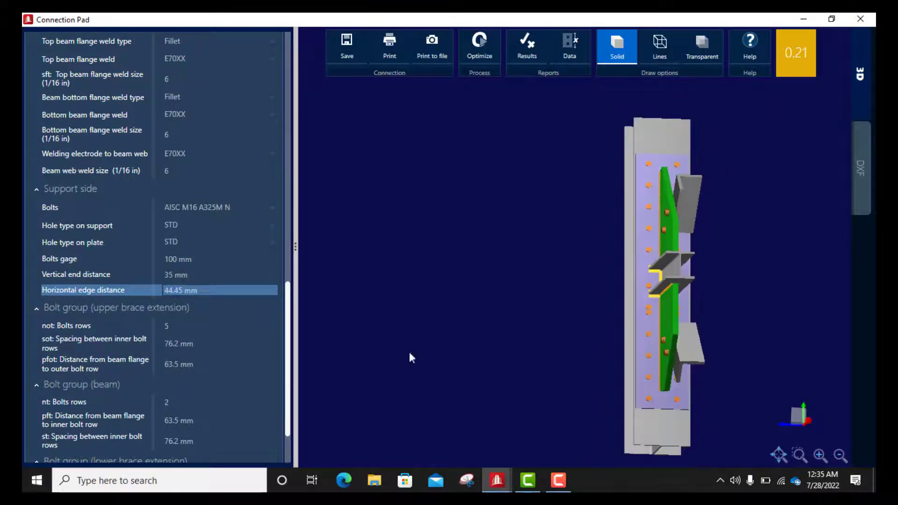
pyautogui.click(202, 290)
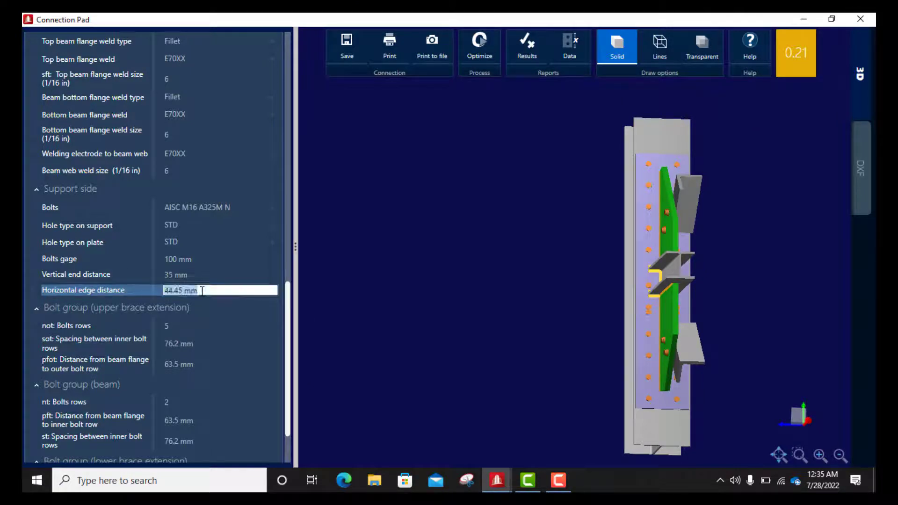
pyautogui.write('35')
pyautogui.press('Return')
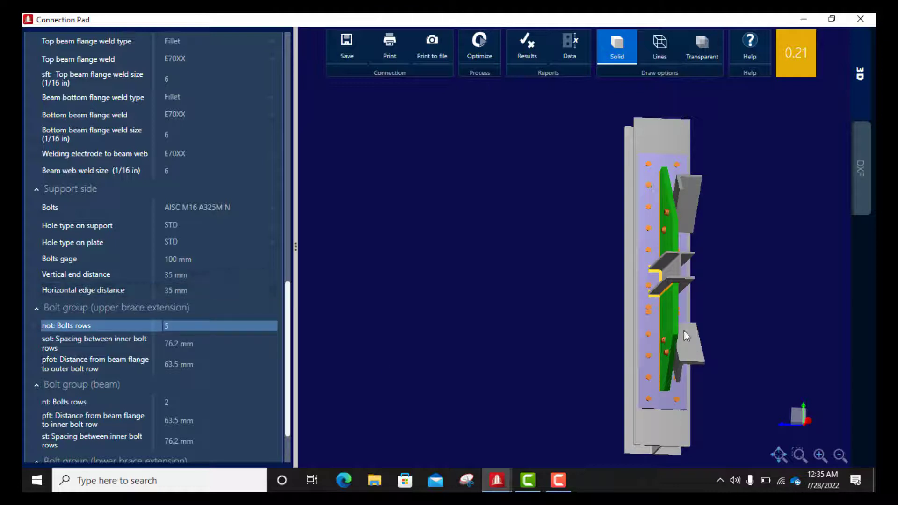
pyautogui.moveTo(683, 330); pyautogui.dragTo(666, 331)
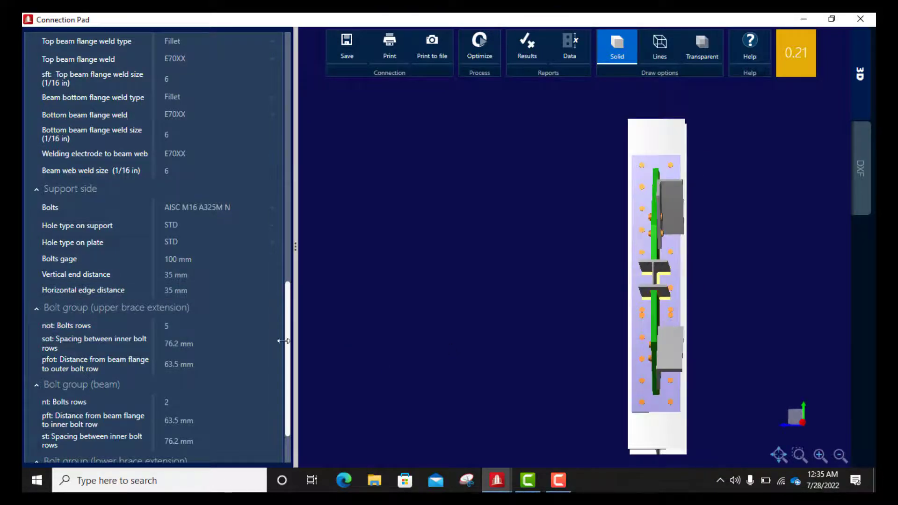
pyautogui.scroll(-2, 228, 305)
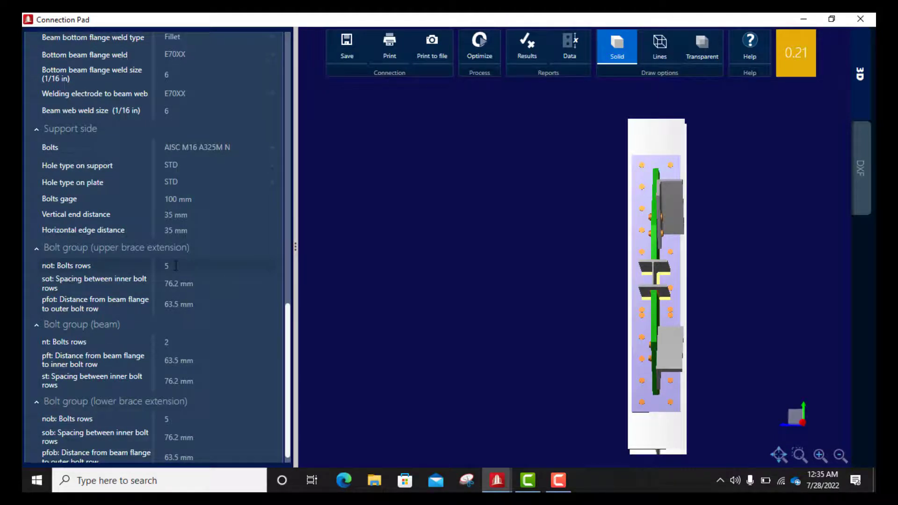
# Set the upper brace extension bolt rows (not) to 1, raising the design ratio to 0.3.
pyautogui.moveTo(640, 319); pyautogui.dragTo(348, 298)
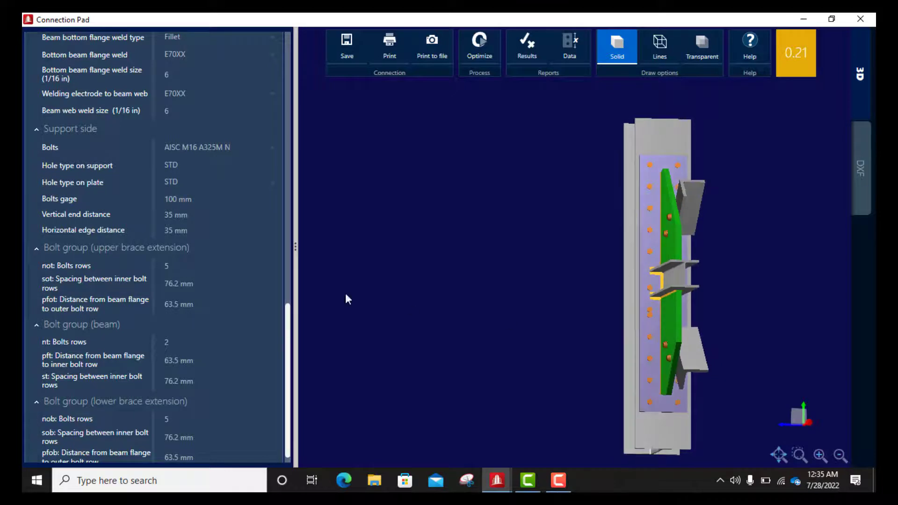
pyautogui.click(189, 265)
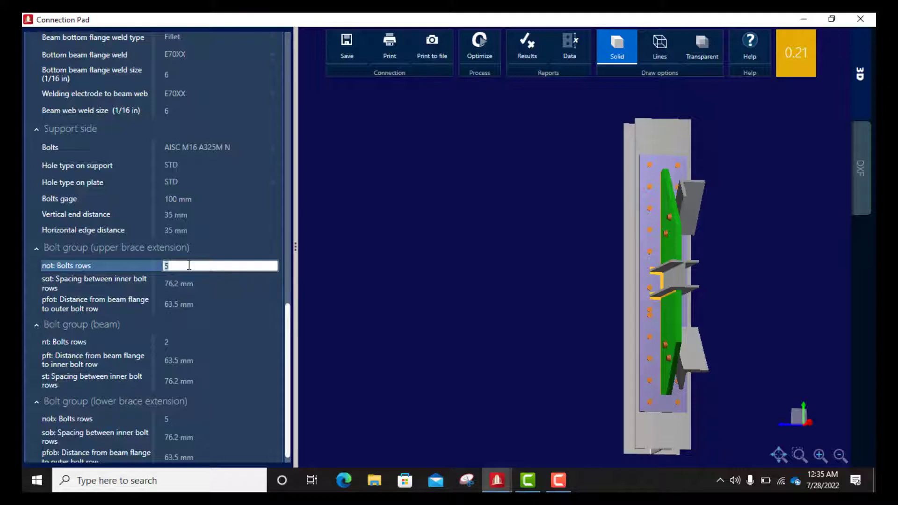
pyautogui.write('1')
pyautogui.press('Return')
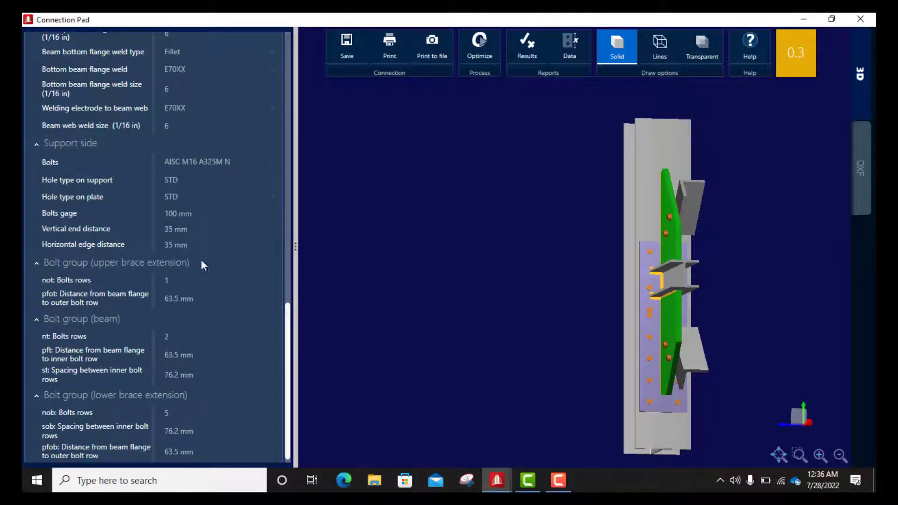
pyautogui.moveTo(672, 304); pyautogui.dragTo(700, 318, button='middle')
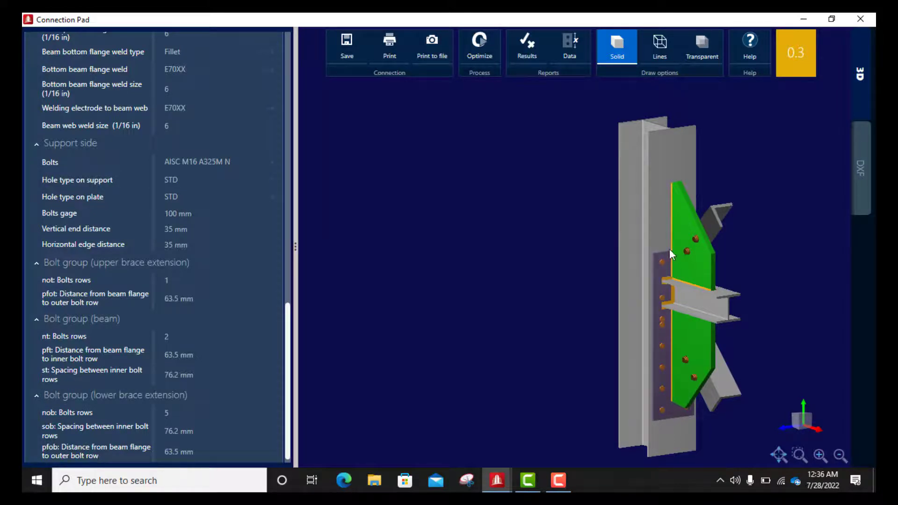
pyautogui.moveTo(694, 258); pyautogui.dragTo(667, 249, button='middle')
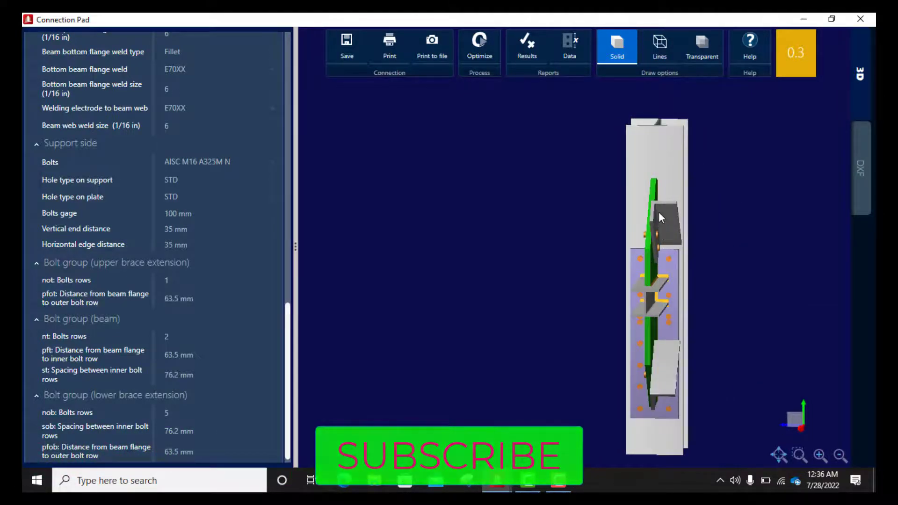
pyautogui.moveTo(681, 245); pyautogui.dragTo(651, 267, button='middle')
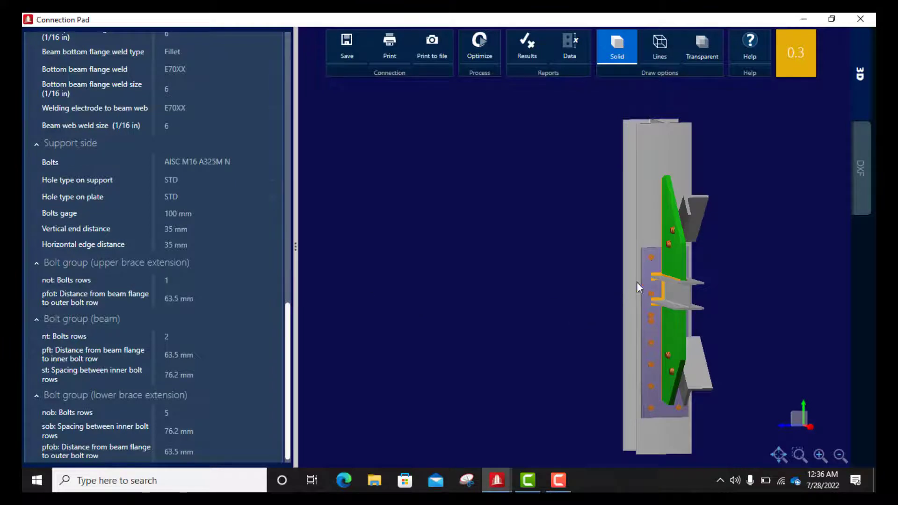
# Set the beam bolt group rows (nt) to 1.
pyautogui.click(179, 336)
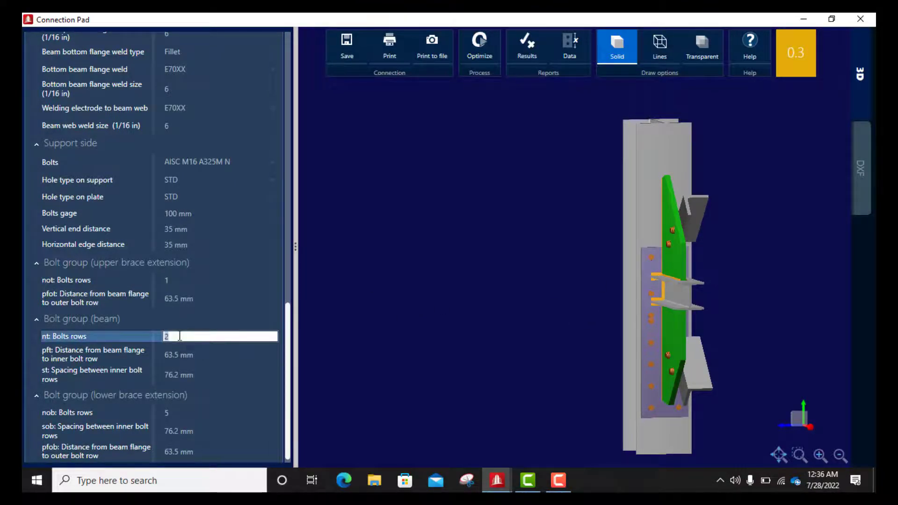
pyautogui.write('1')
pyautogui.press('Return')
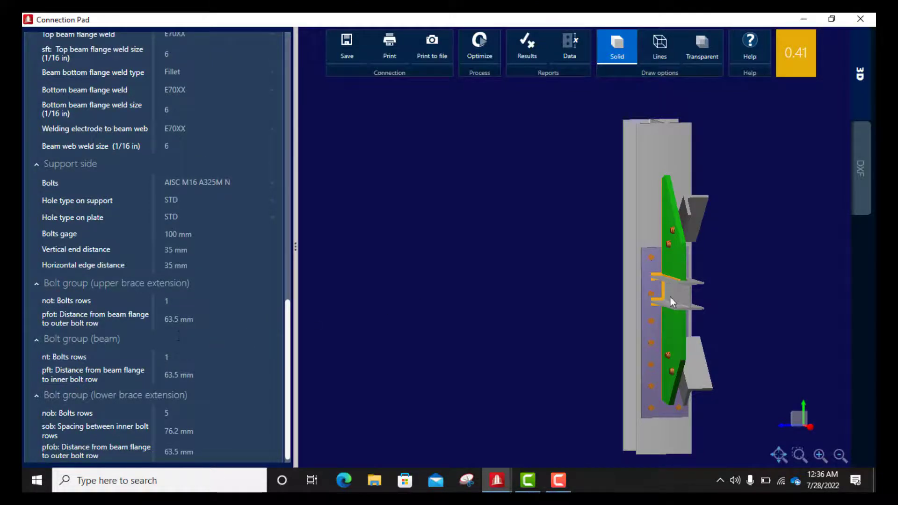
pyautogui.moveTo(670, 296); pyautogui.dragTo(622, 288, button='middle')
pyautogui.scroll(-1, 214, 347)
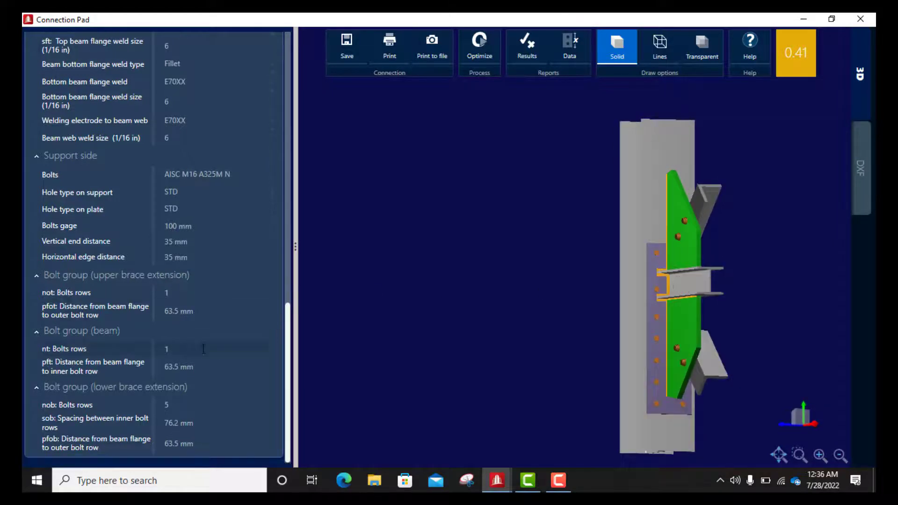
# Set the lower brace extension bolt rows (nob) to 1, bringing the ratio to 0.41.
pyautogui.click(178, 404)
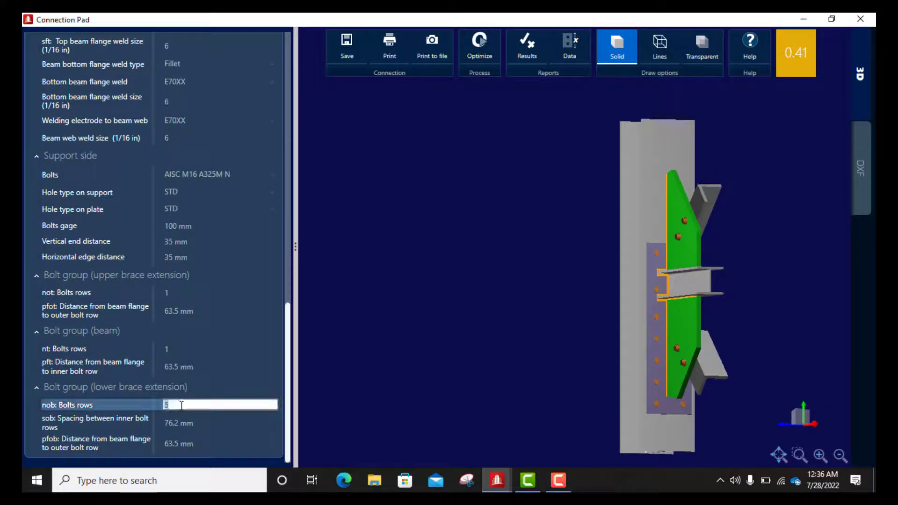
pyautogui.write('1')
pyautogui.press('Return')
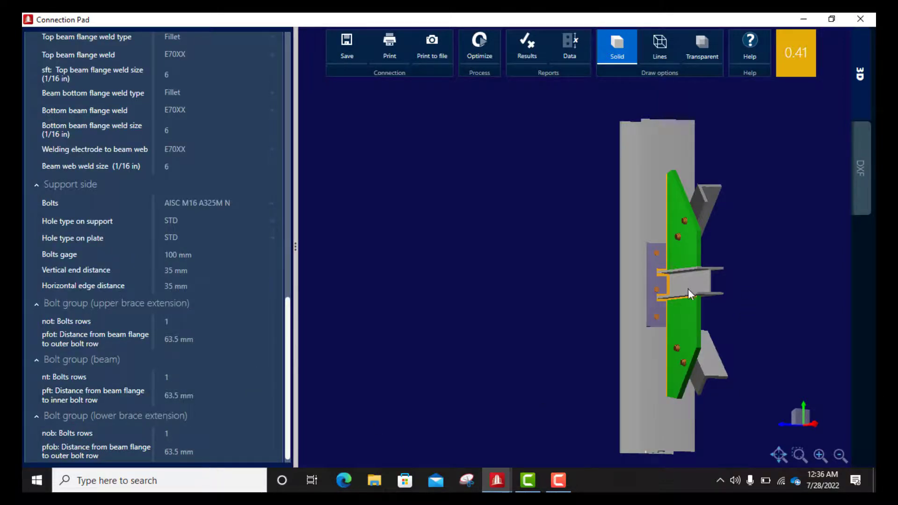
pyautogui.scroll(3, 688, 286)
pyautogui.moveTo(698, 316); pyautogui.dragTo(538, 306, button='middle')
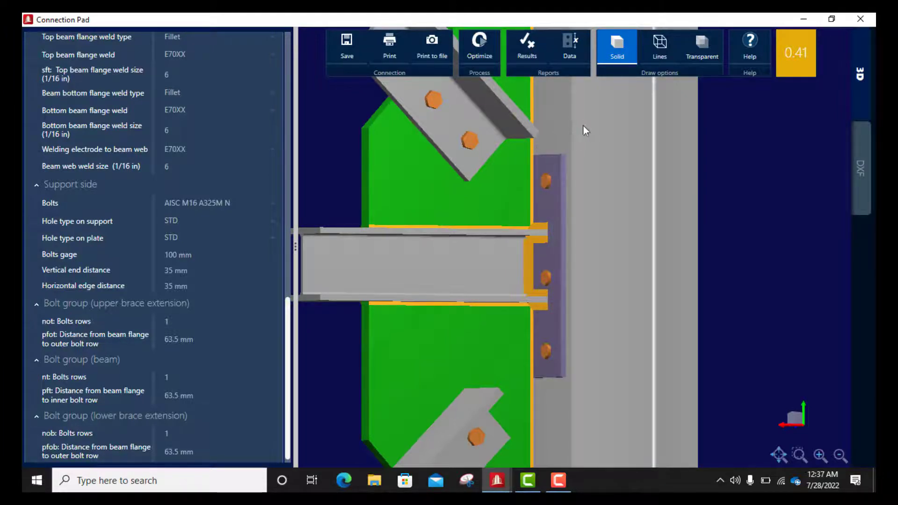
# Orbit and zoom the 3D model to inspect the bolted beam-to-end-plate joint up close.
pyautogui.moveTo(544, 250); pyautogui.dragTo(634, 232, button='middle')
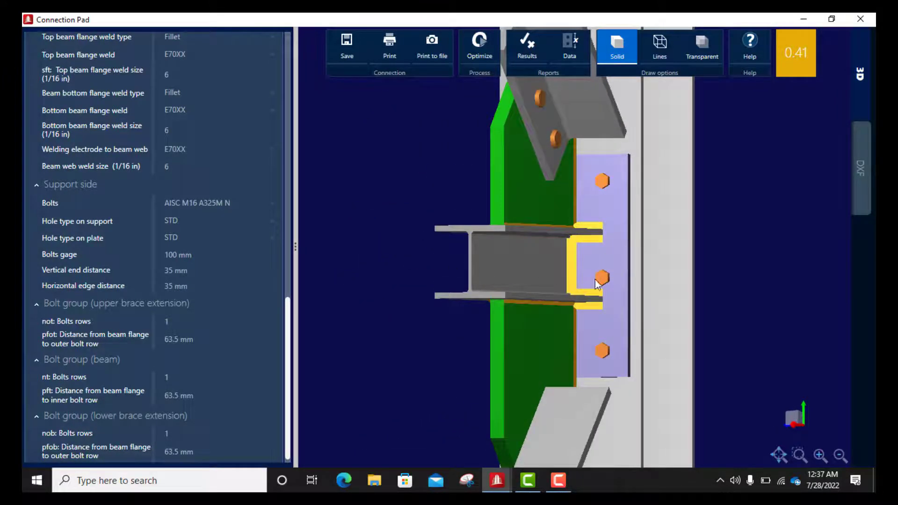
pyautogui.moveTo(600, 295); pyautogui.dragTo(676, 297, button='middle')
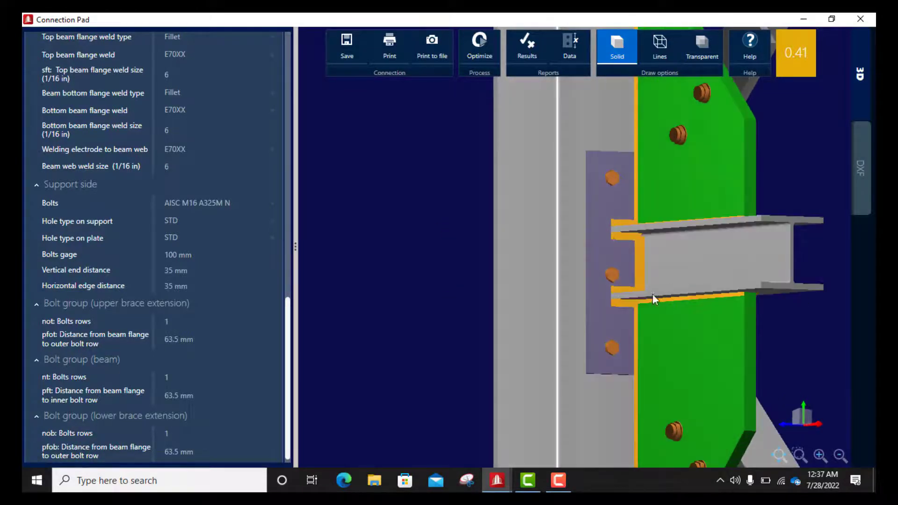
pyautogui.scroll(-3, 611, 251)
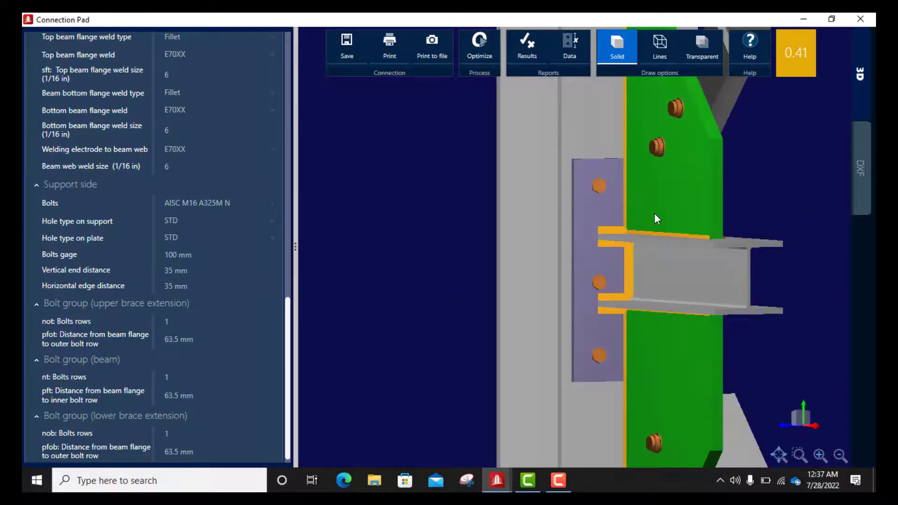
pyautogui.moveTo(640, 323); pyautogui.dragTo(678, 343, button='middle')
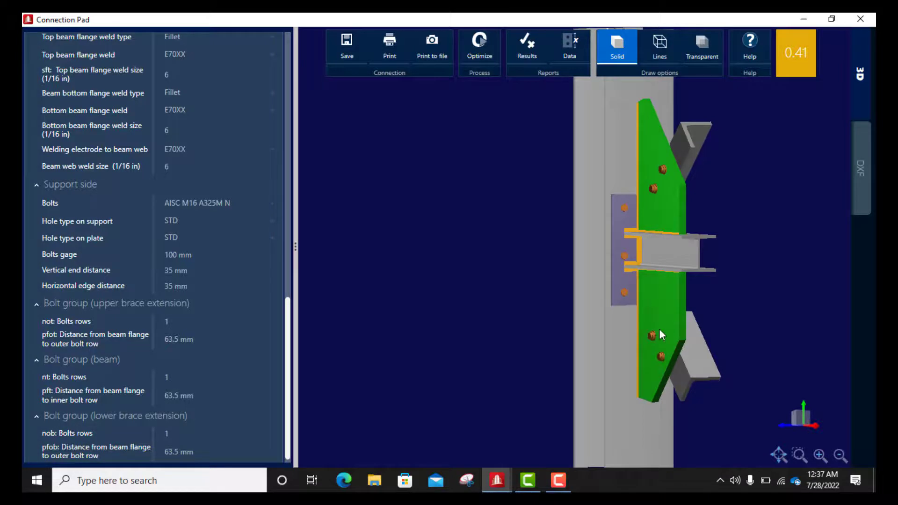
pyautogui.moveTo(633, 286); pyautogui.dragTo(617, 250, button='middle')
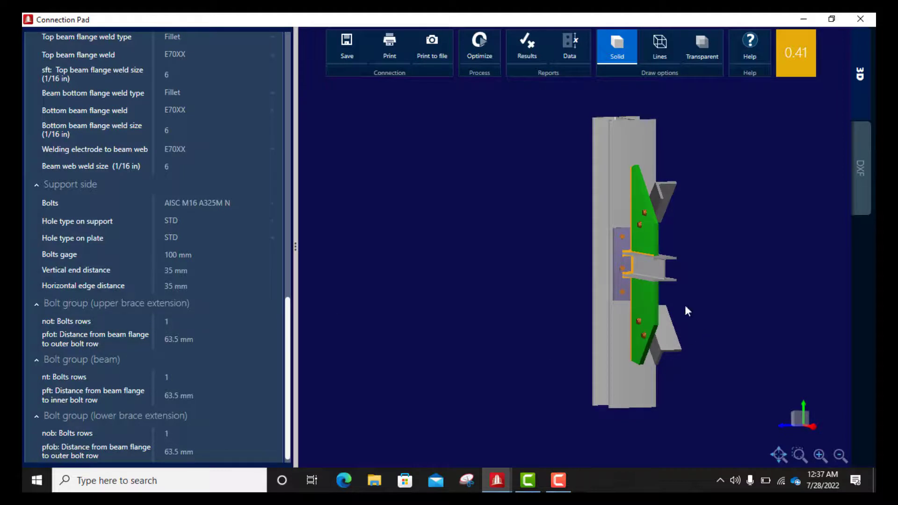
pyautogui.moveTo(657, 285); pyautogui.dragTo(636, 264, button='middle')
pyautogui.scroll(5, 583, 283)
pyautogui.scroll(-1, 172, 303)
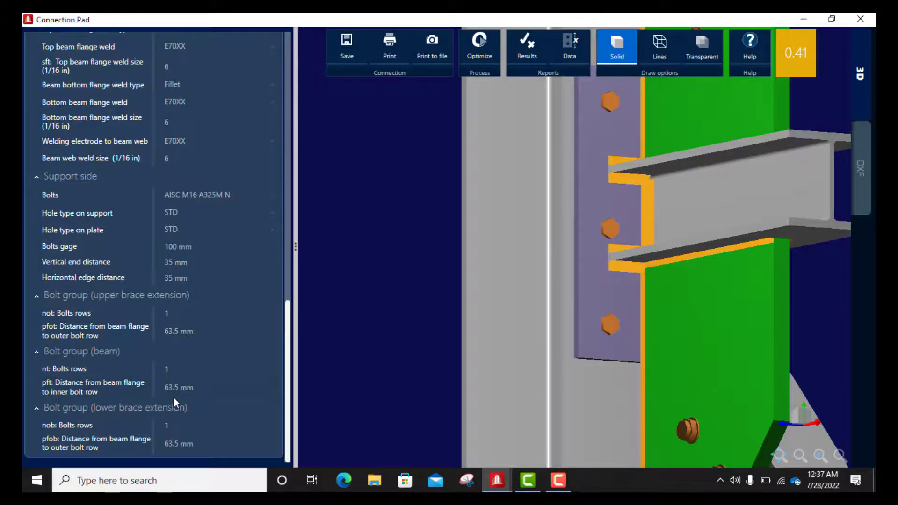
# Set the beam group's pft flange-to-bolt-row distance to 50 mm.
pyautogui.click(200, 387)
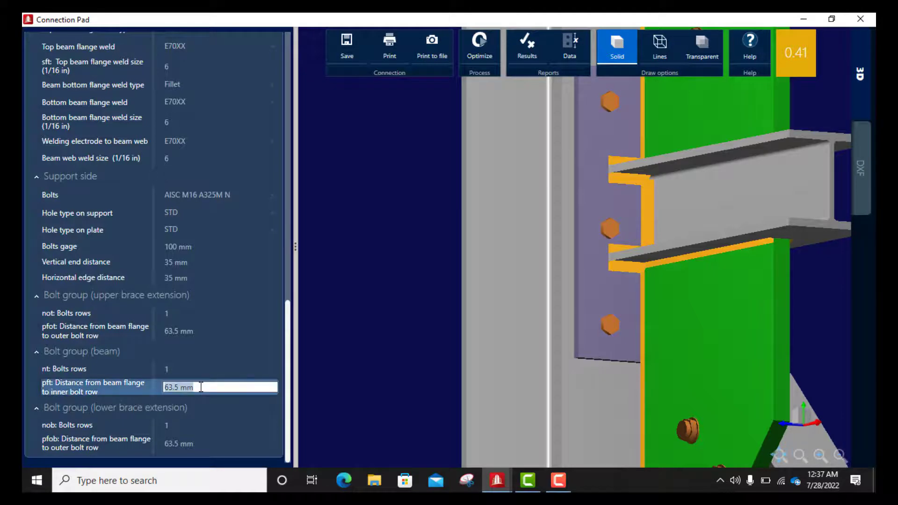
pyautogui.write('50')
pyautogui.press('Tab')
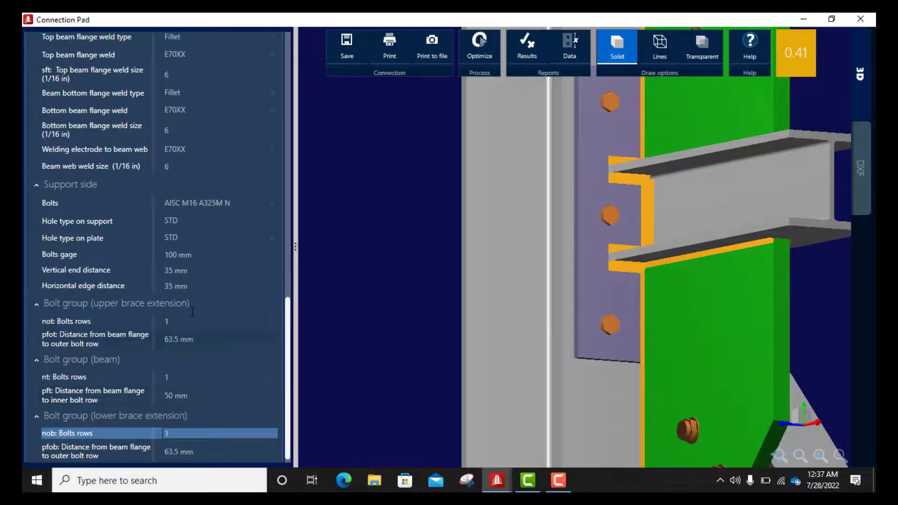
pyautogui.moveTo(629, 220); pyautogui.dragTo(682, 241)
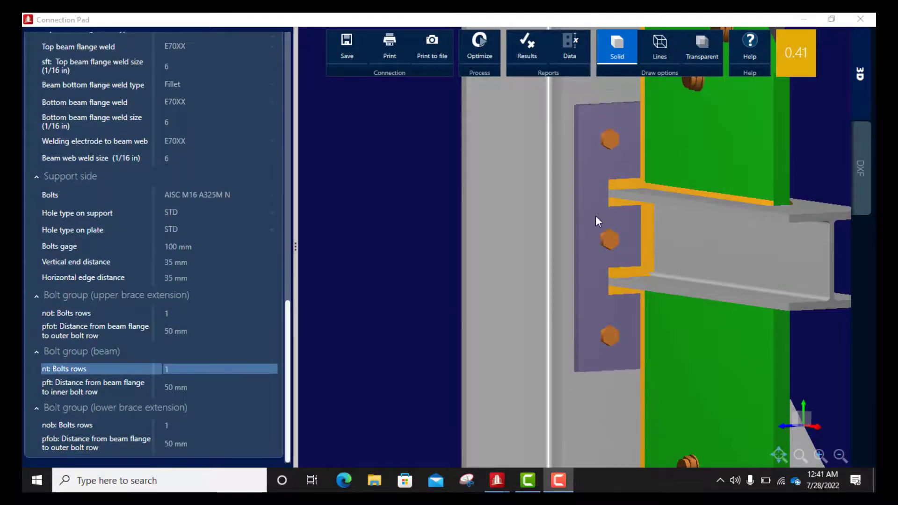
pyautogui.scroll(-5, 596, 259)
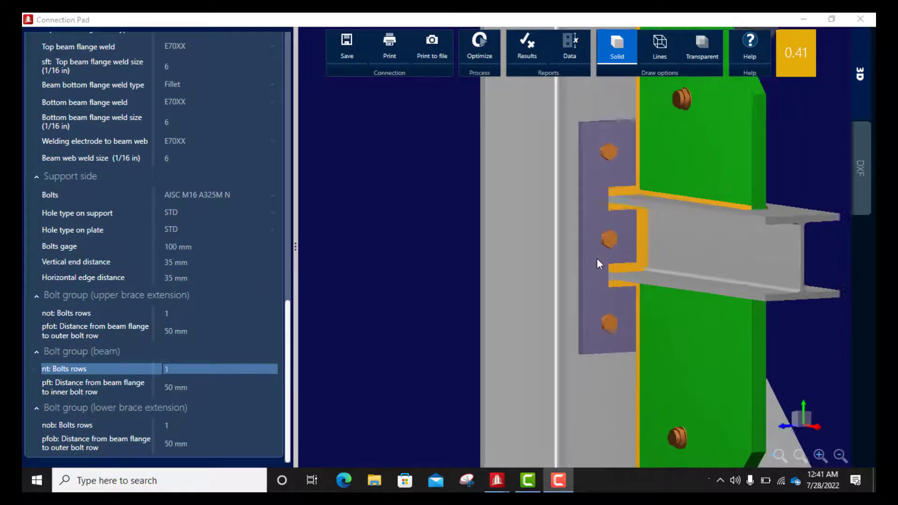
pyautogui.moveTo(596, 270); pyautogui.dragTo(554, 285)
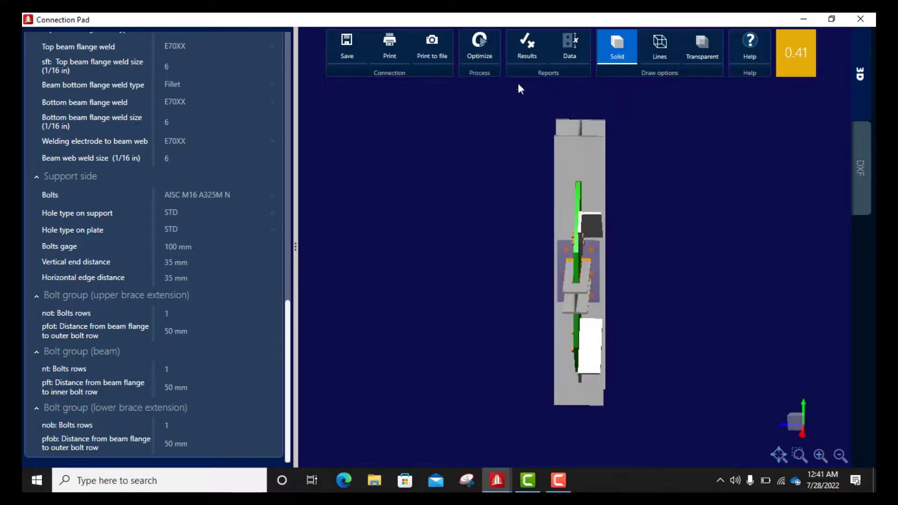
pyautogui.click(567, 53)
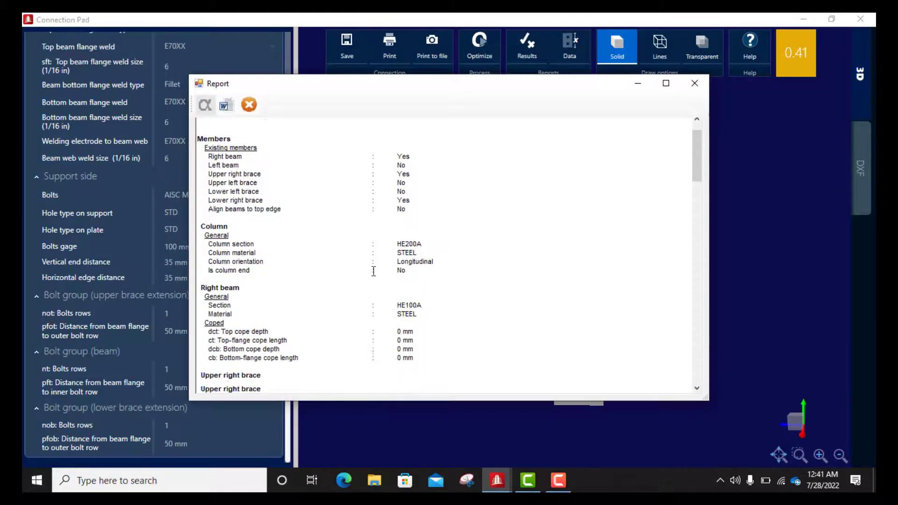
pyautogui.scroll(-8, 369, 275)
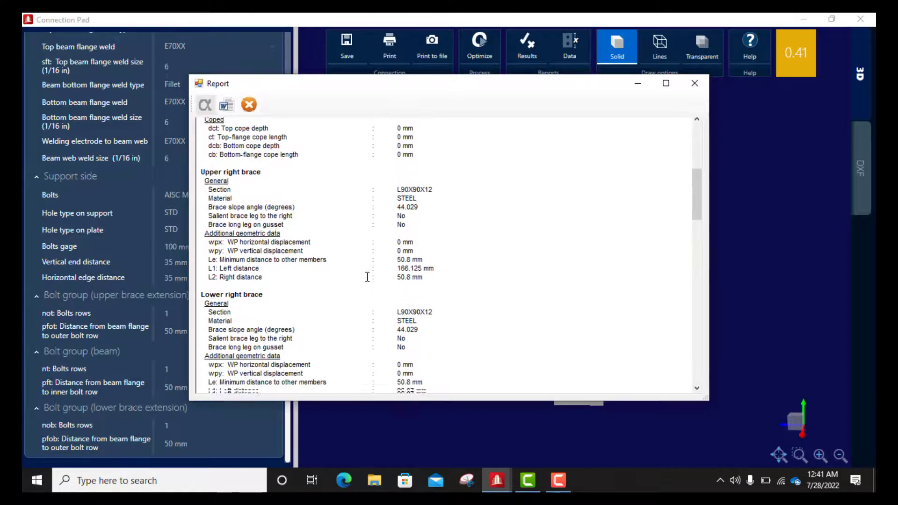
pyautogui.scroll(-3, 367, 276)
pyautogui.scroll(-7, 367, 277)
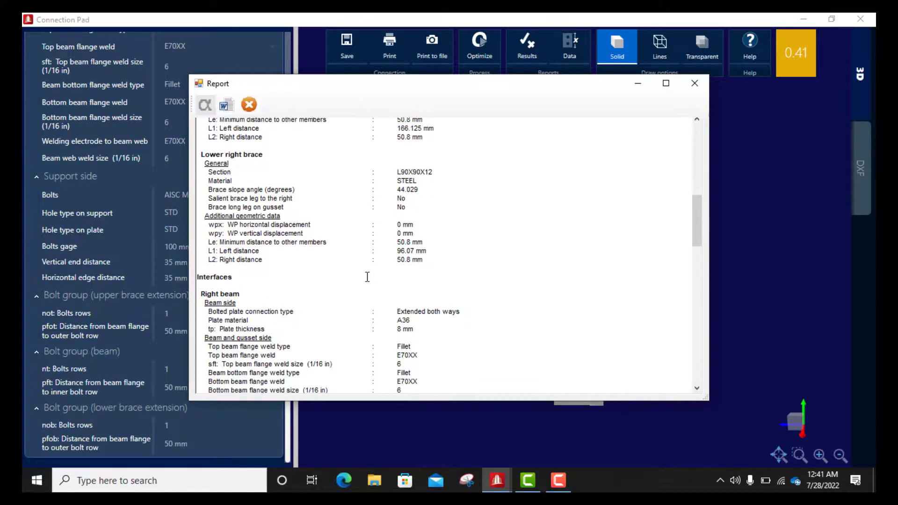
pyautogui.scroll(-15, 368, 276)
pyautogui.scroll(-4, 368, 276)
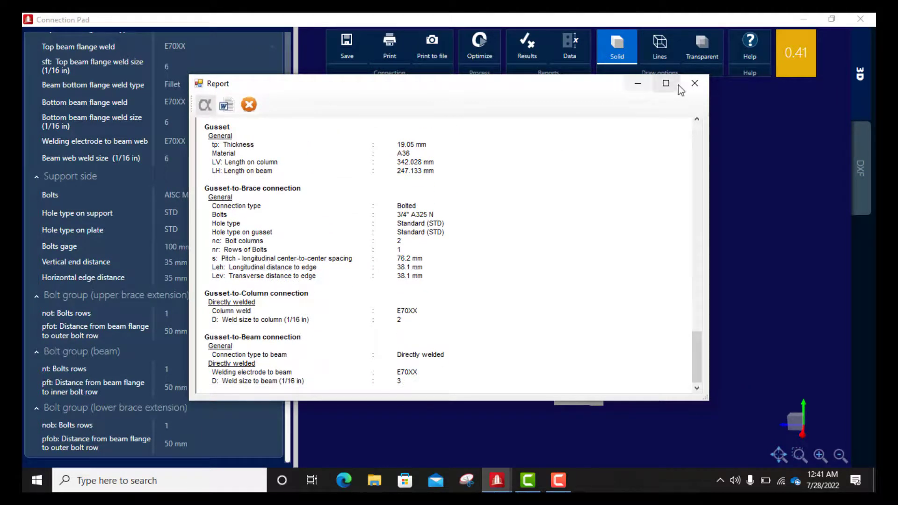
pyautogui.click(694, 84)
pyautogui.click(529, 48)
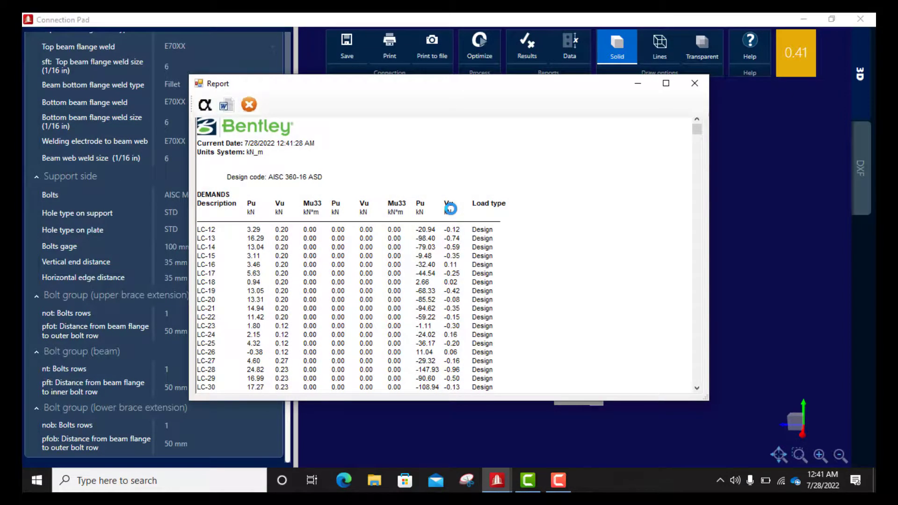
pyautogui.scroll(-15, 413, 268)
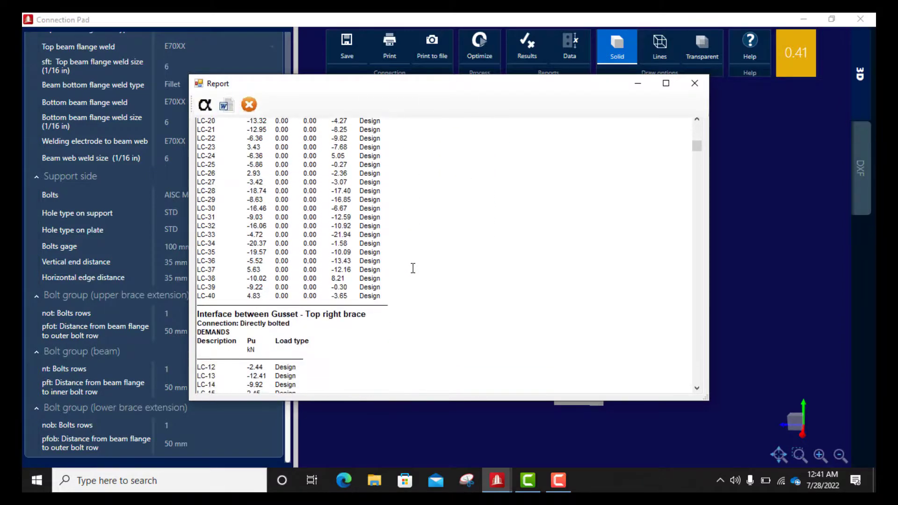
pyautogui.scroll(-15, 413, 268)
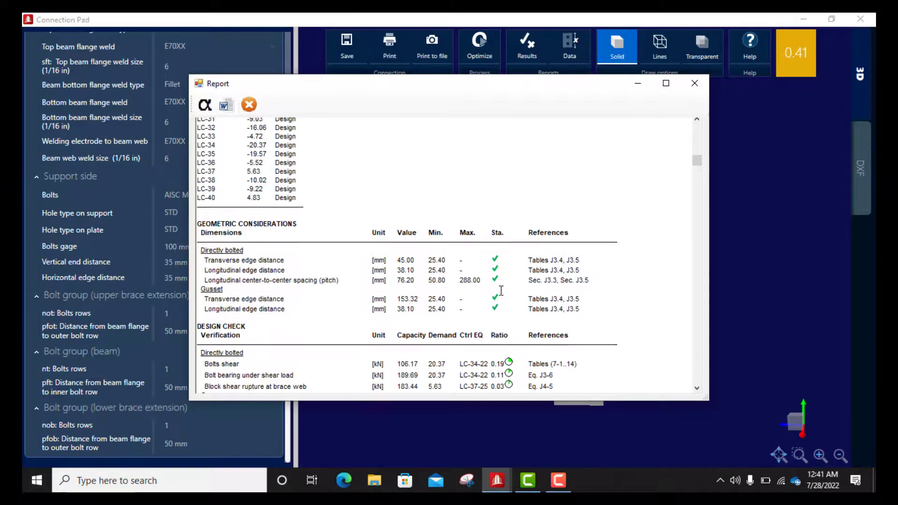
pyautogui.scroll(-15, 502, 290)
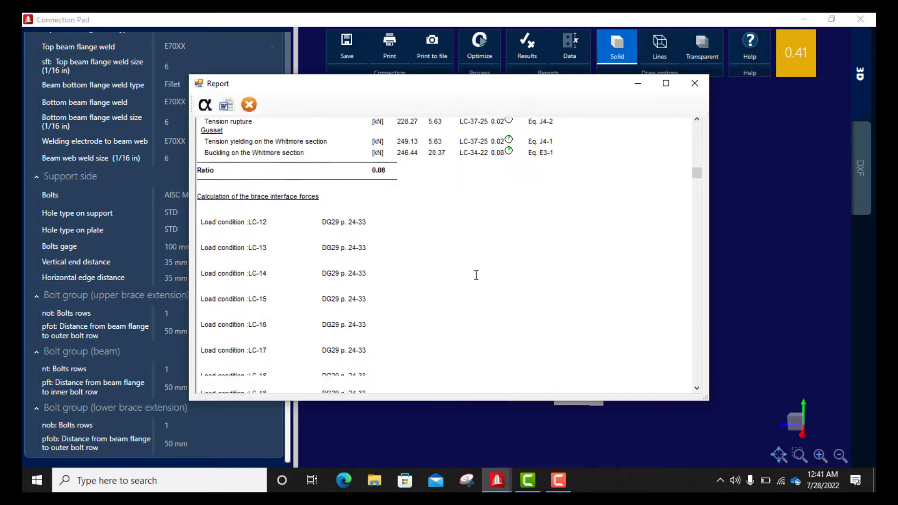
pyautogui.scroll(-15, 472, 275)
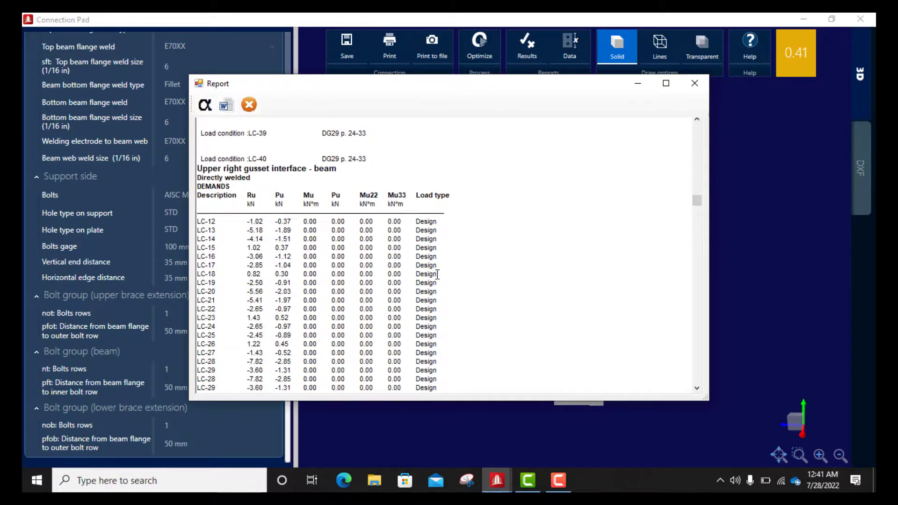
pyautogui.scroll(-12, 438, 274)
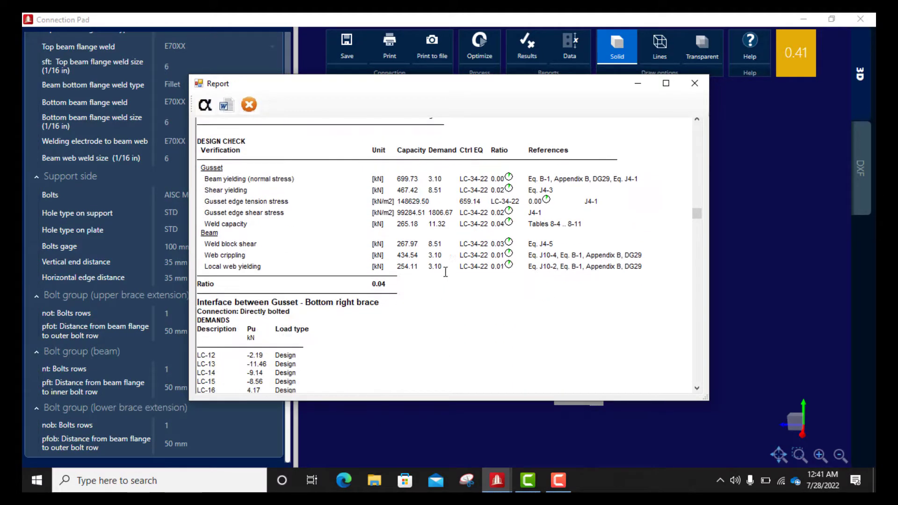
pyautogui.scroll(5, 445, 272)
pyautogui.click(695, 86)
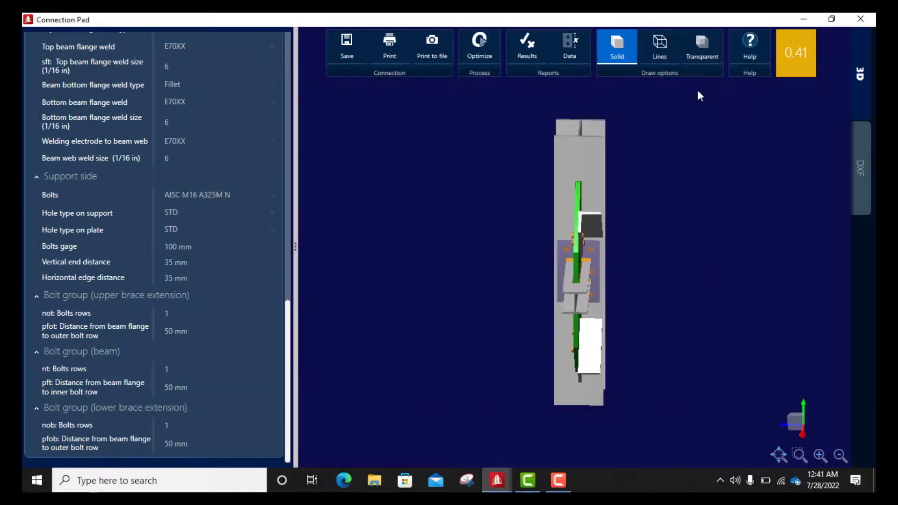
# Display the 2D DXF detail drawing and zoom around its dimensions (247.13, 342.03) and part callouts.
pyautogui.click(863, 171)
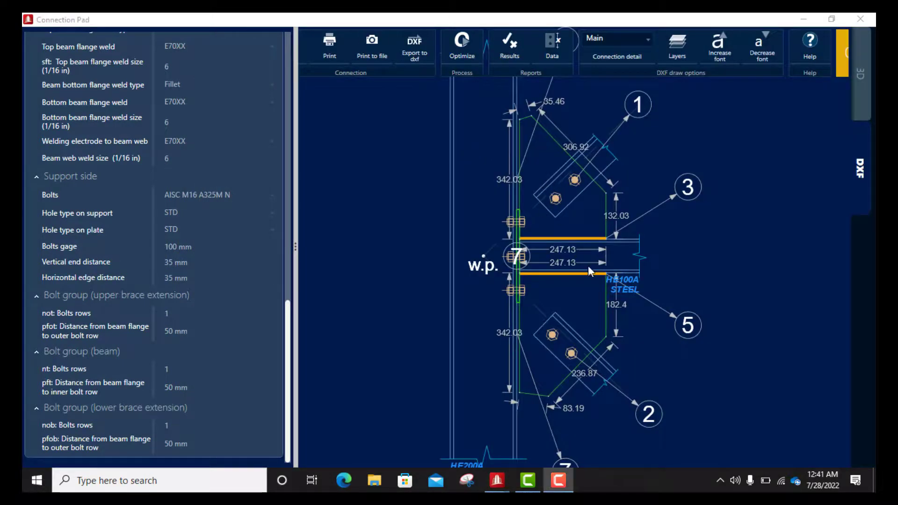
pyautogui.scroll(-5, 419, 297)
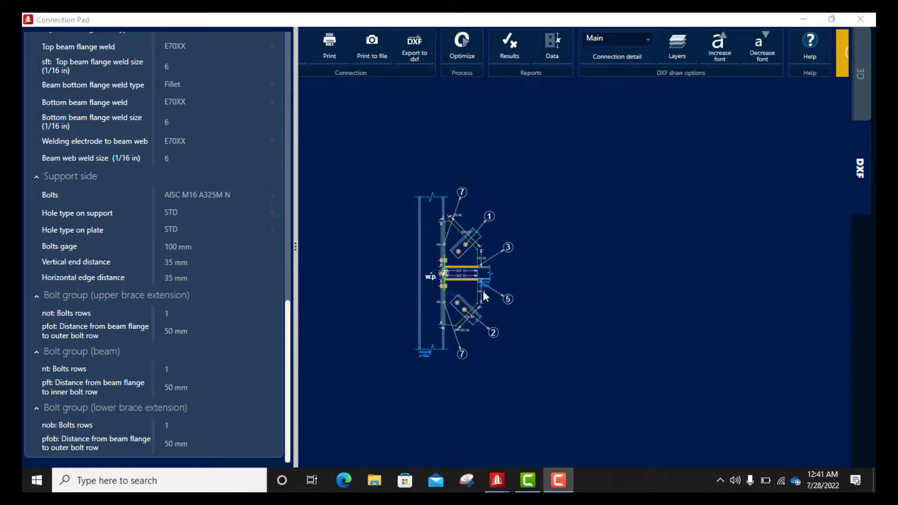
pyautogui.scroll(5, 468, 276)
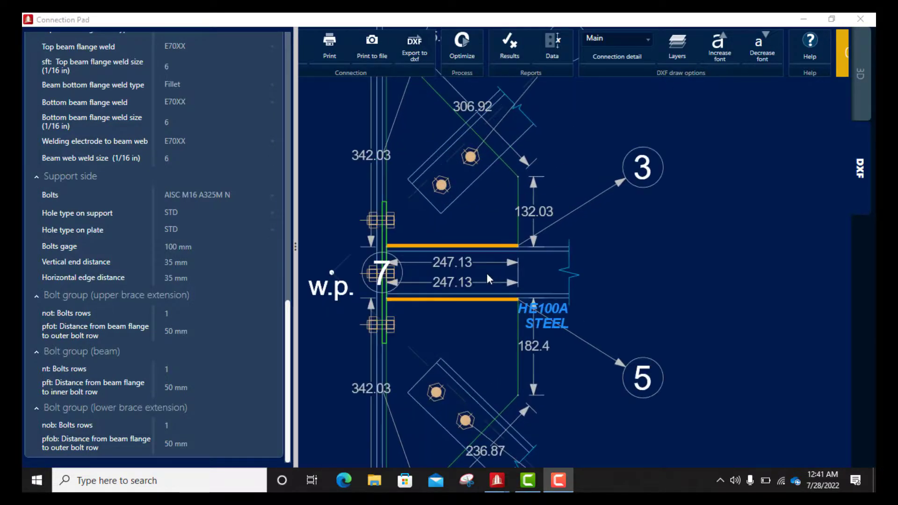
pyautogui.scroll(5, 403, 276)
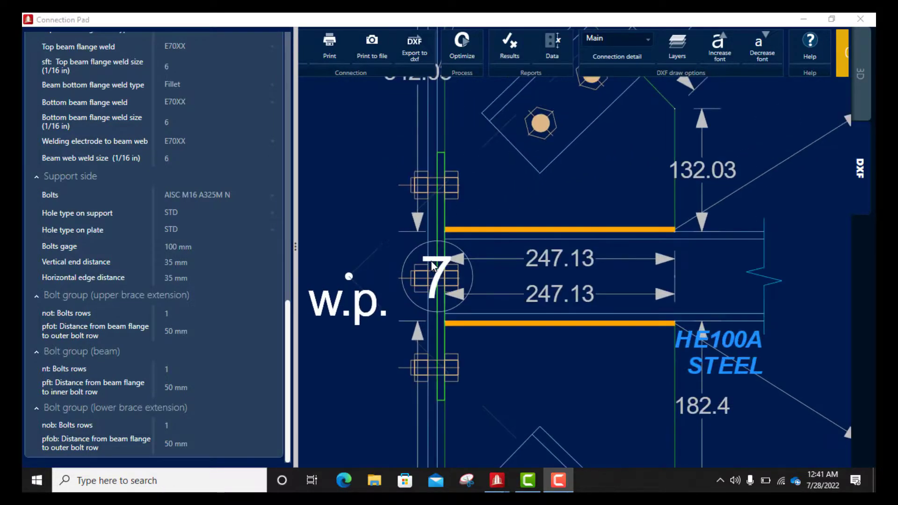
pyautogui.scroll(-1, 428, 264)
pyautogui.scroll(-3, 421, 241)
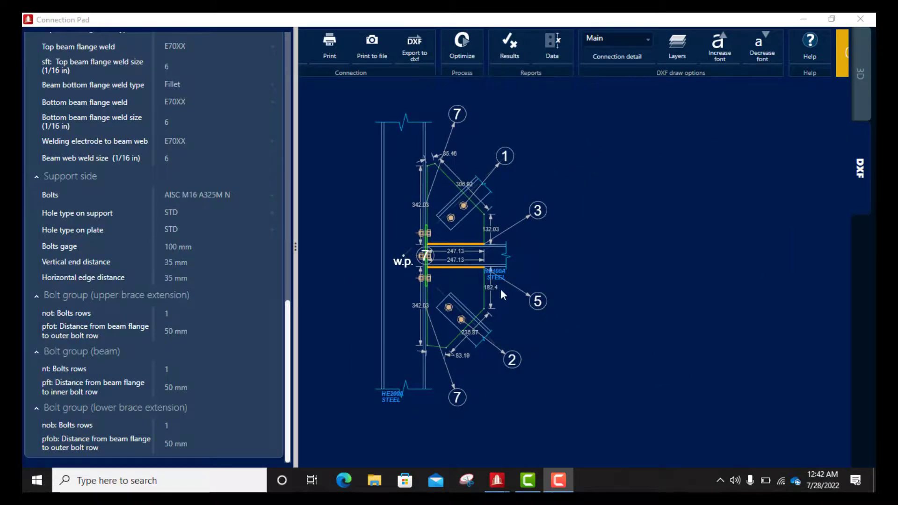
pyautogui.scroll(2, 478, 274)
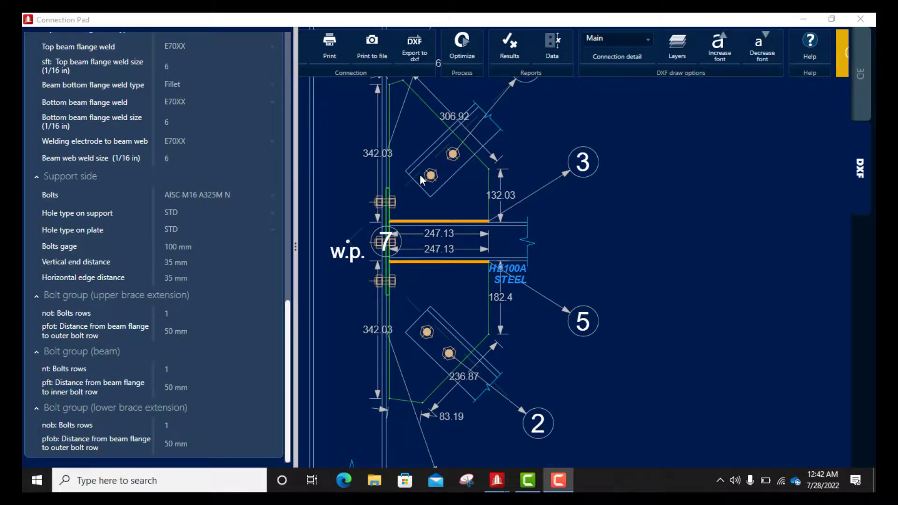
pyautogui.scroll(-3, 432, 327)
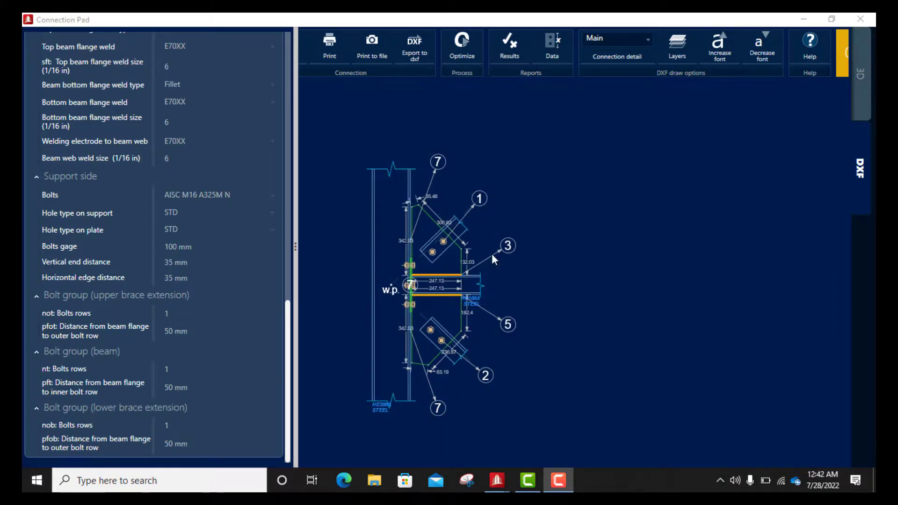
pyautogui.scroll(-3, 478, 282)
pyautogui.scroll(2, 450, 286)
pyautogui.scroll(2, 453, 284)
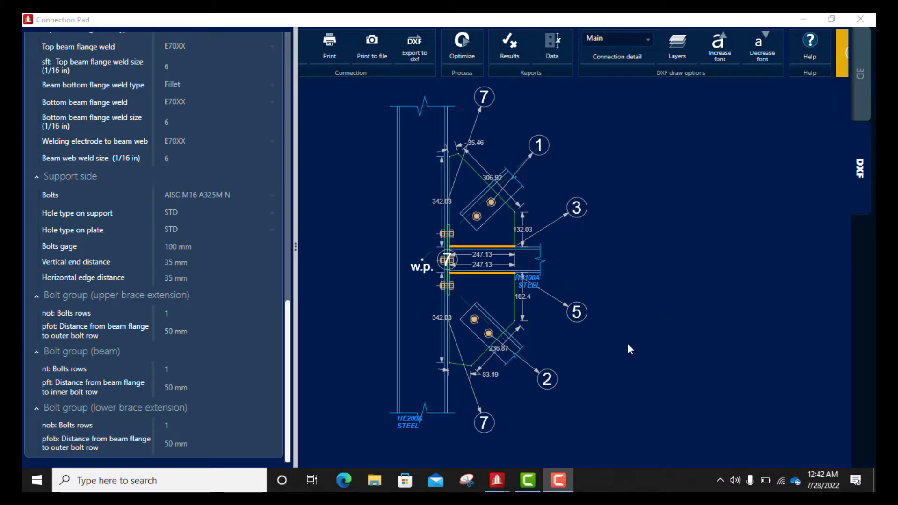
pyautogui.scroll(-2, 476, 304)
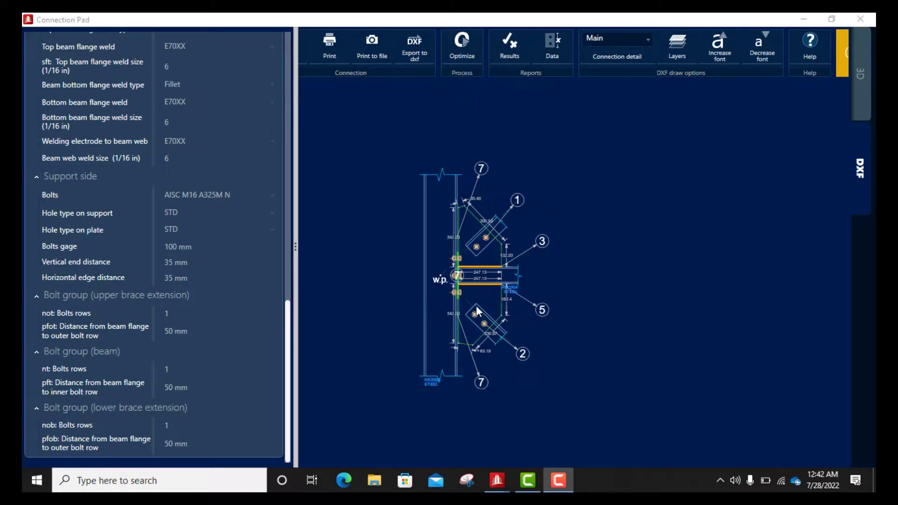
pyautogui.scroll(-1, 446, 293)
pyautogui.scroll(2, 447, 293)
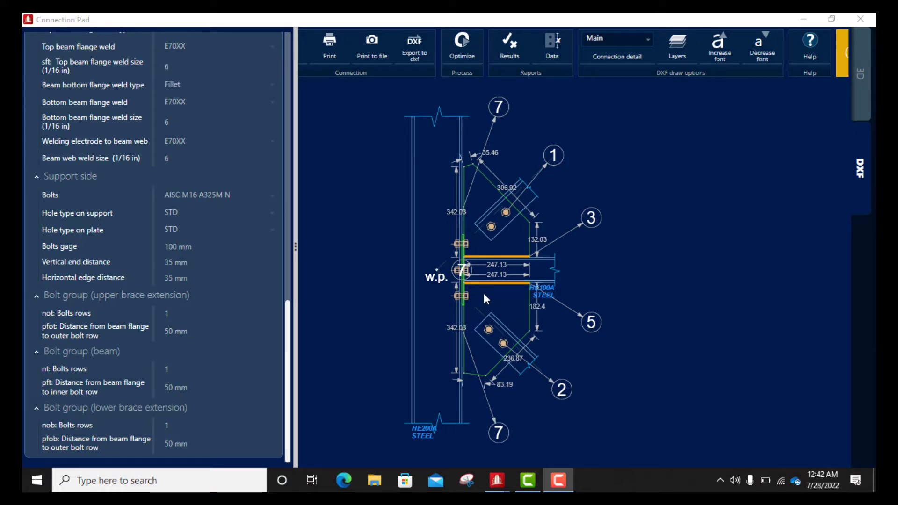
pyautogui.scroll(-2, 469, 291)
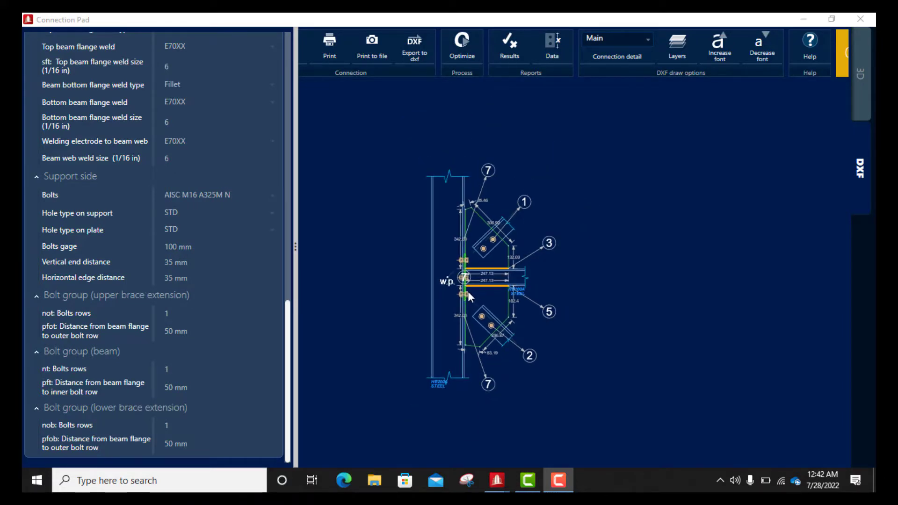